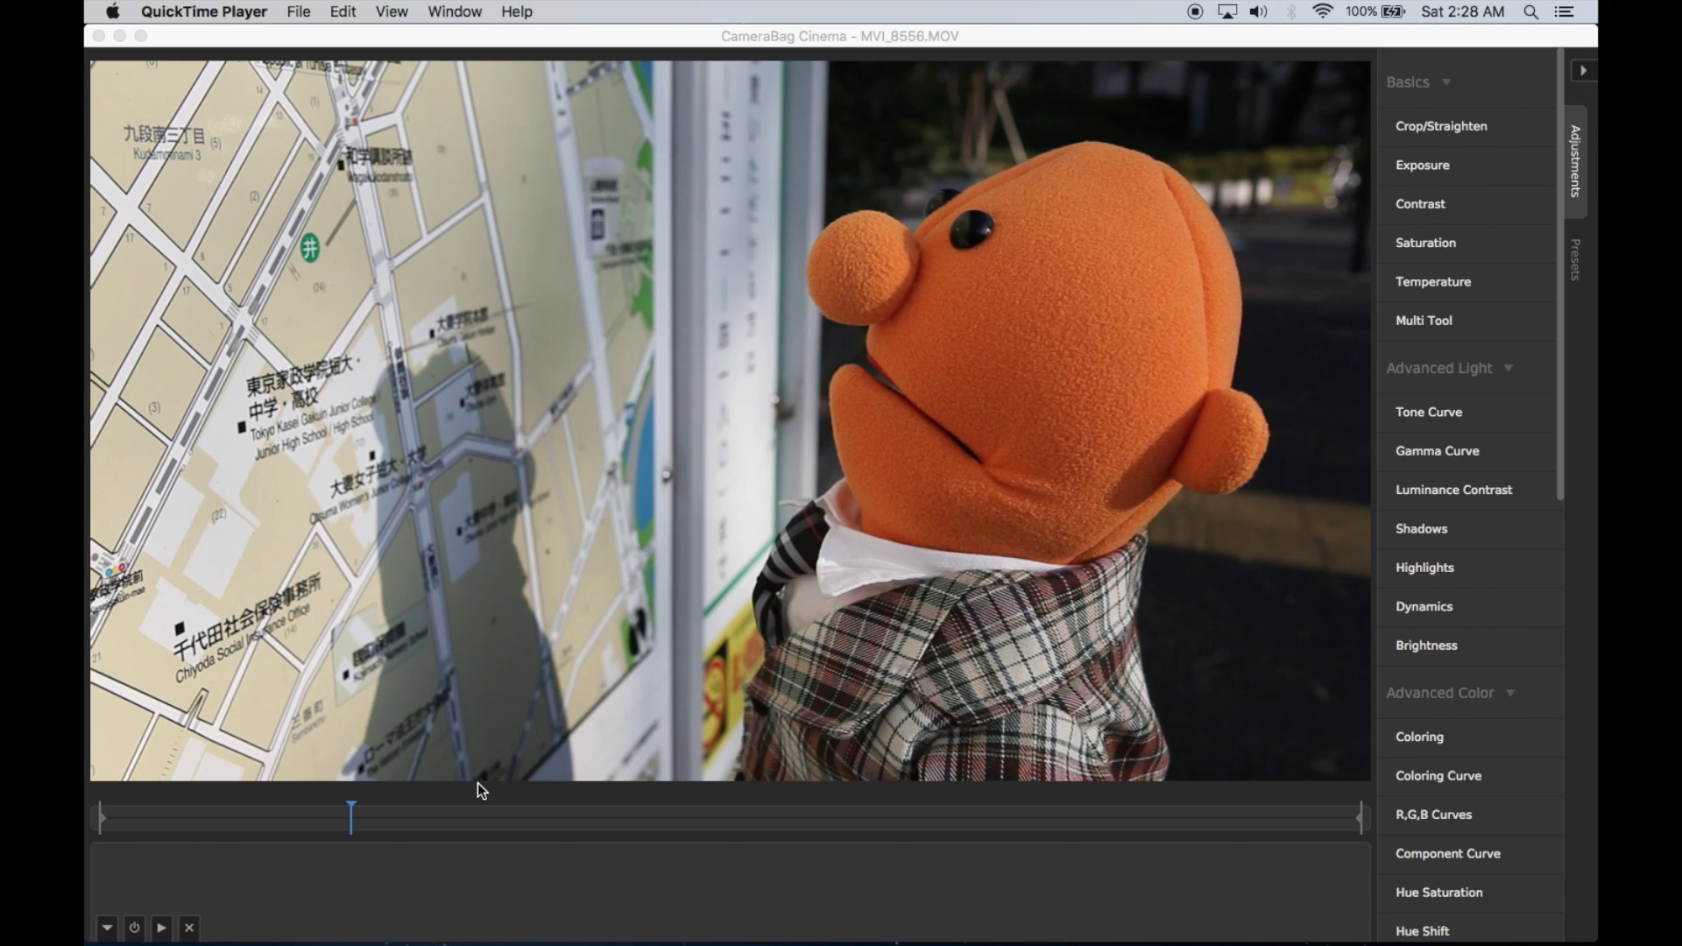
Step: Scrub MVI_8556.MOV to the 00:04:400 frame of the puppet studying the map
{"action": "mouse_move", "coordinate": [373, 825]}
{"action": "left_mouse_down"}
{"action": "mouse_move", "coordinate": [661, 817]}
{"action": "mouse_move", "coordinate": [330, 821]}
{"action": "mouse_move", "coordinate": [346, 821]}
{"action": "left_mouse_up"}
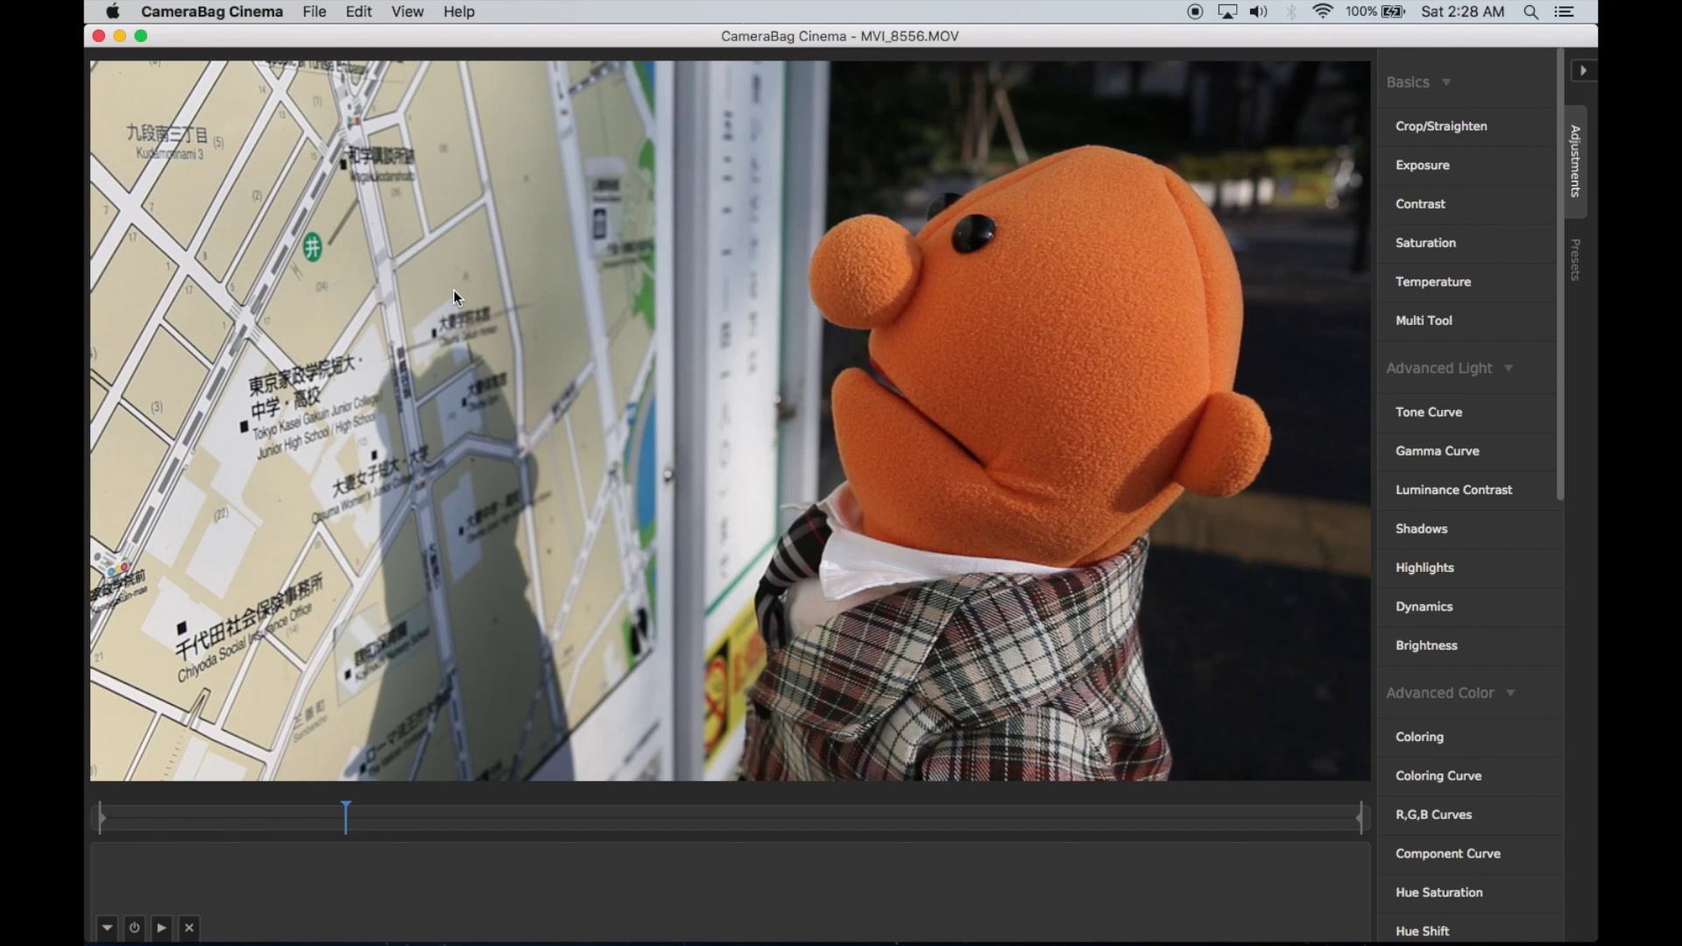
Step: Open a new empty tab beside the MVI_8556.MOV clip
{"action": "key", "text": "super+t"}
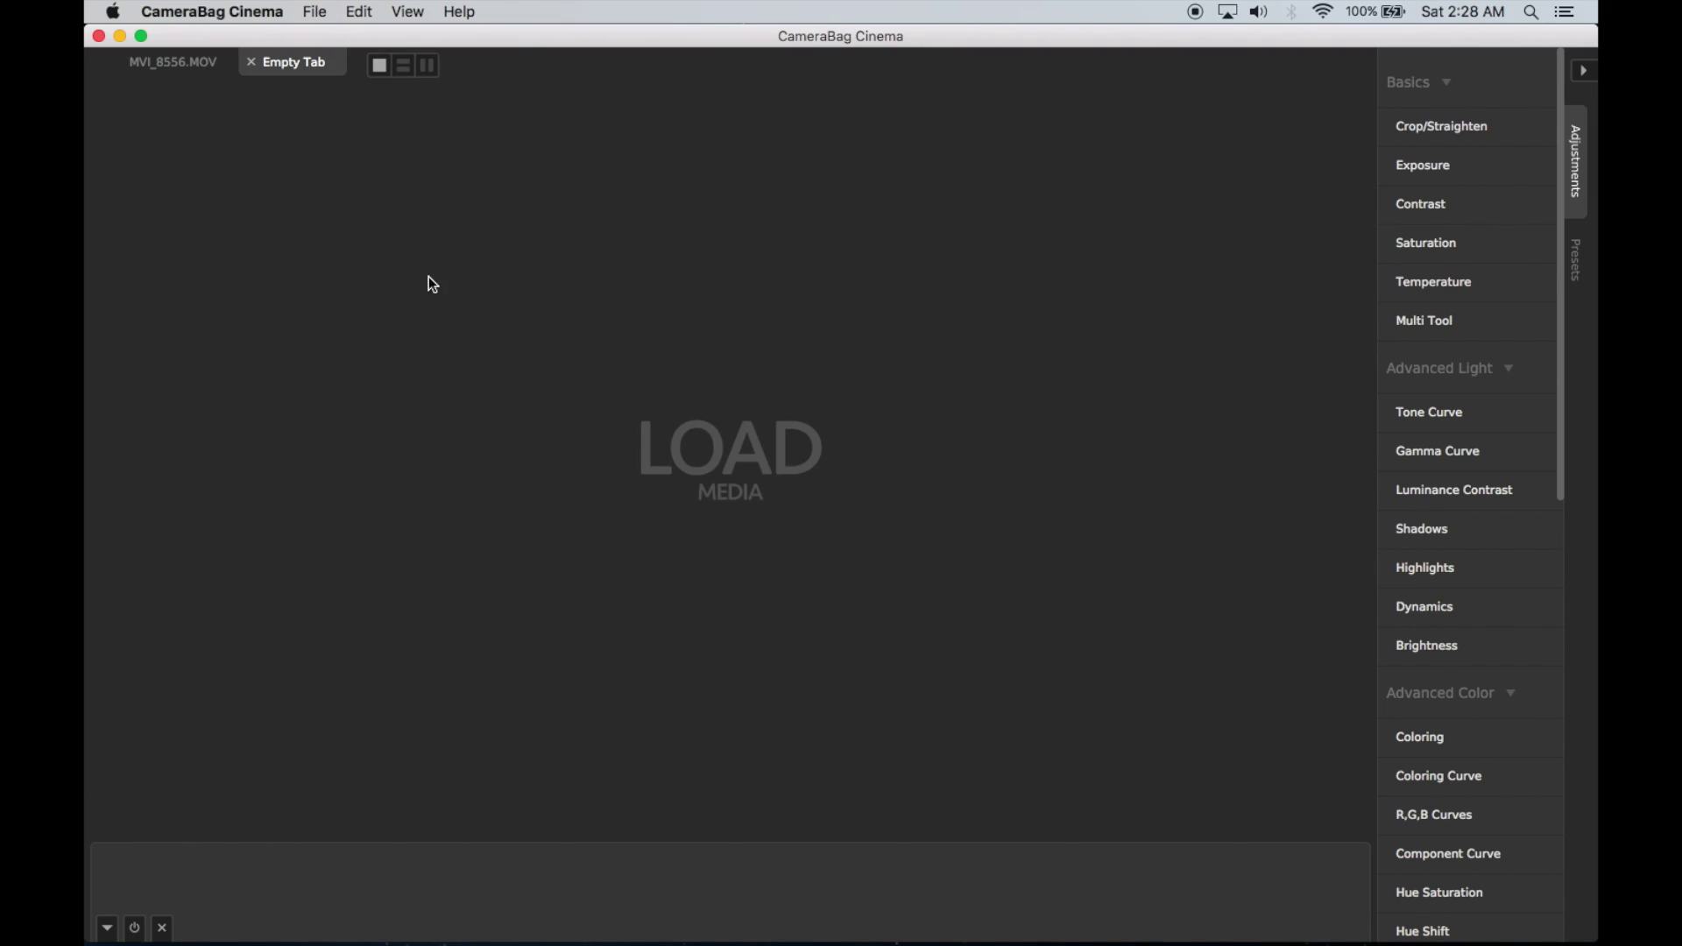
{"action": "left_click", "coordinate": [182, 67]}
{"action": "left_click", "coordinate": [282, 61]}
{"action": "left_click", "coordinate": [180, 64]}
{"action": "left_click", "coordinate": [274, 65]}
Step: Load MVI_0200.MOV from the Video Footage folder into the empty tab
{"action": "left_click", "coordinate": [683, 447]}
{"action": "scroll", "coordinate": [888, 306], "scroll_direction": "down", "scroll_amount": 10}
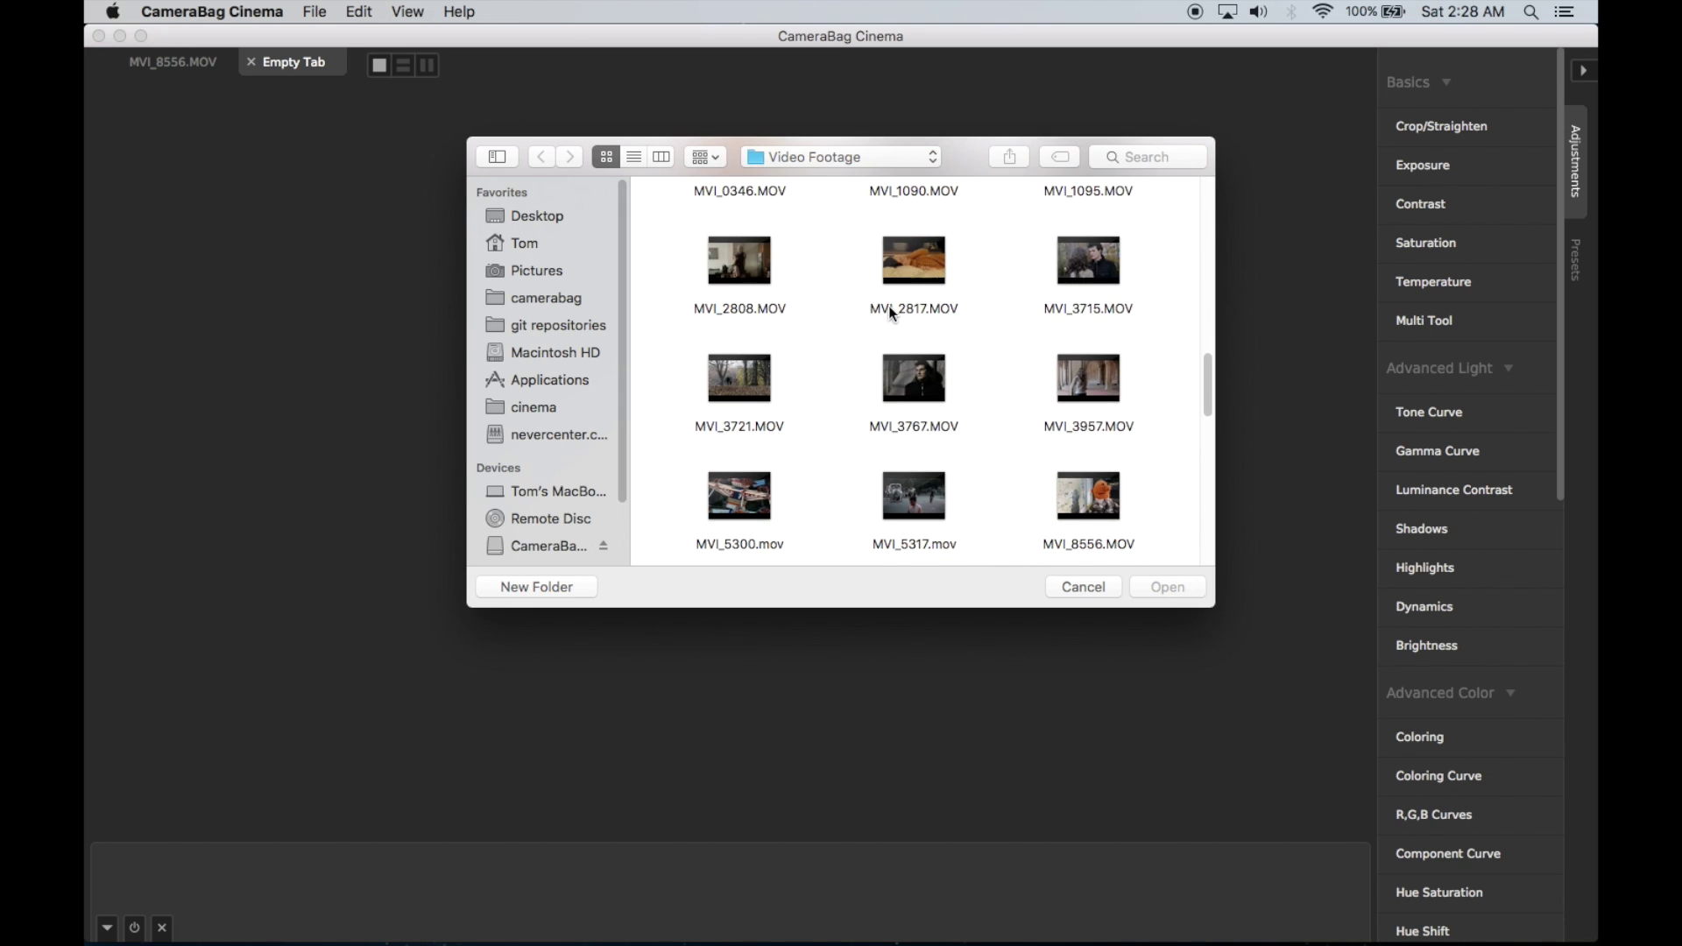
{"action": "scroll", "coordinate": [888, 306], "scroll_direction": "up", "scroll_amount": 5}
{"action": "scroll", "coordinate": [889, 311], "scroll_direction": "up", "scroll_amount": 3}
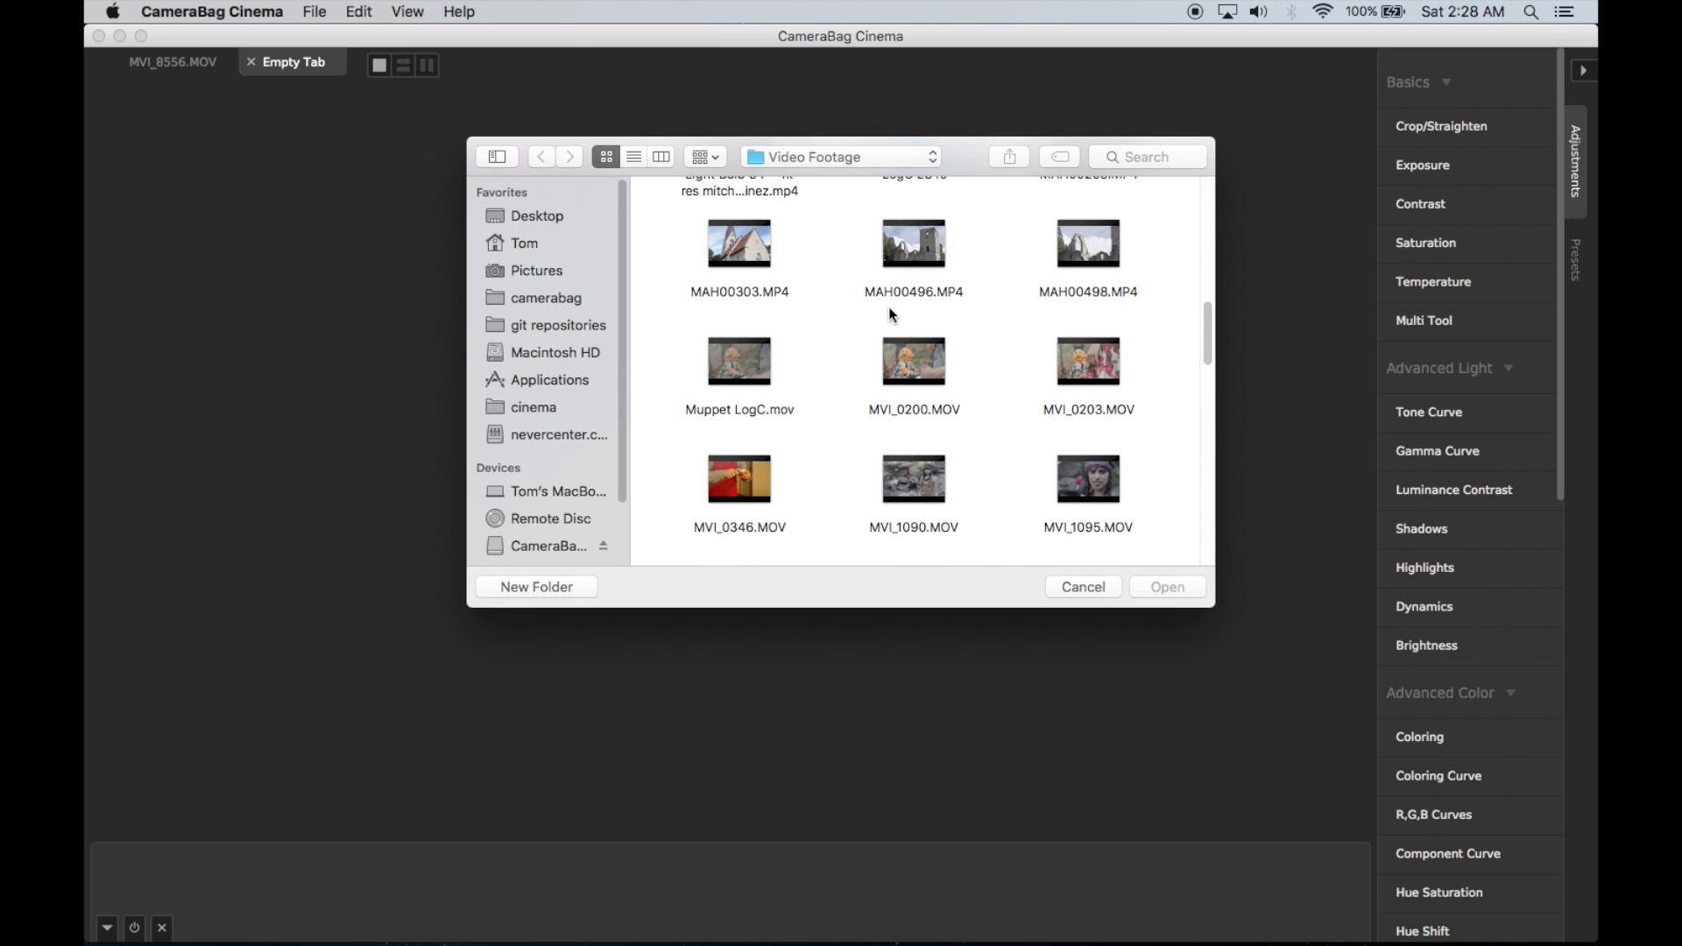
{"action": "left_click", "coordinate": [919, 374]}
{"action": "double_click", "coordinate": [919, 374]}
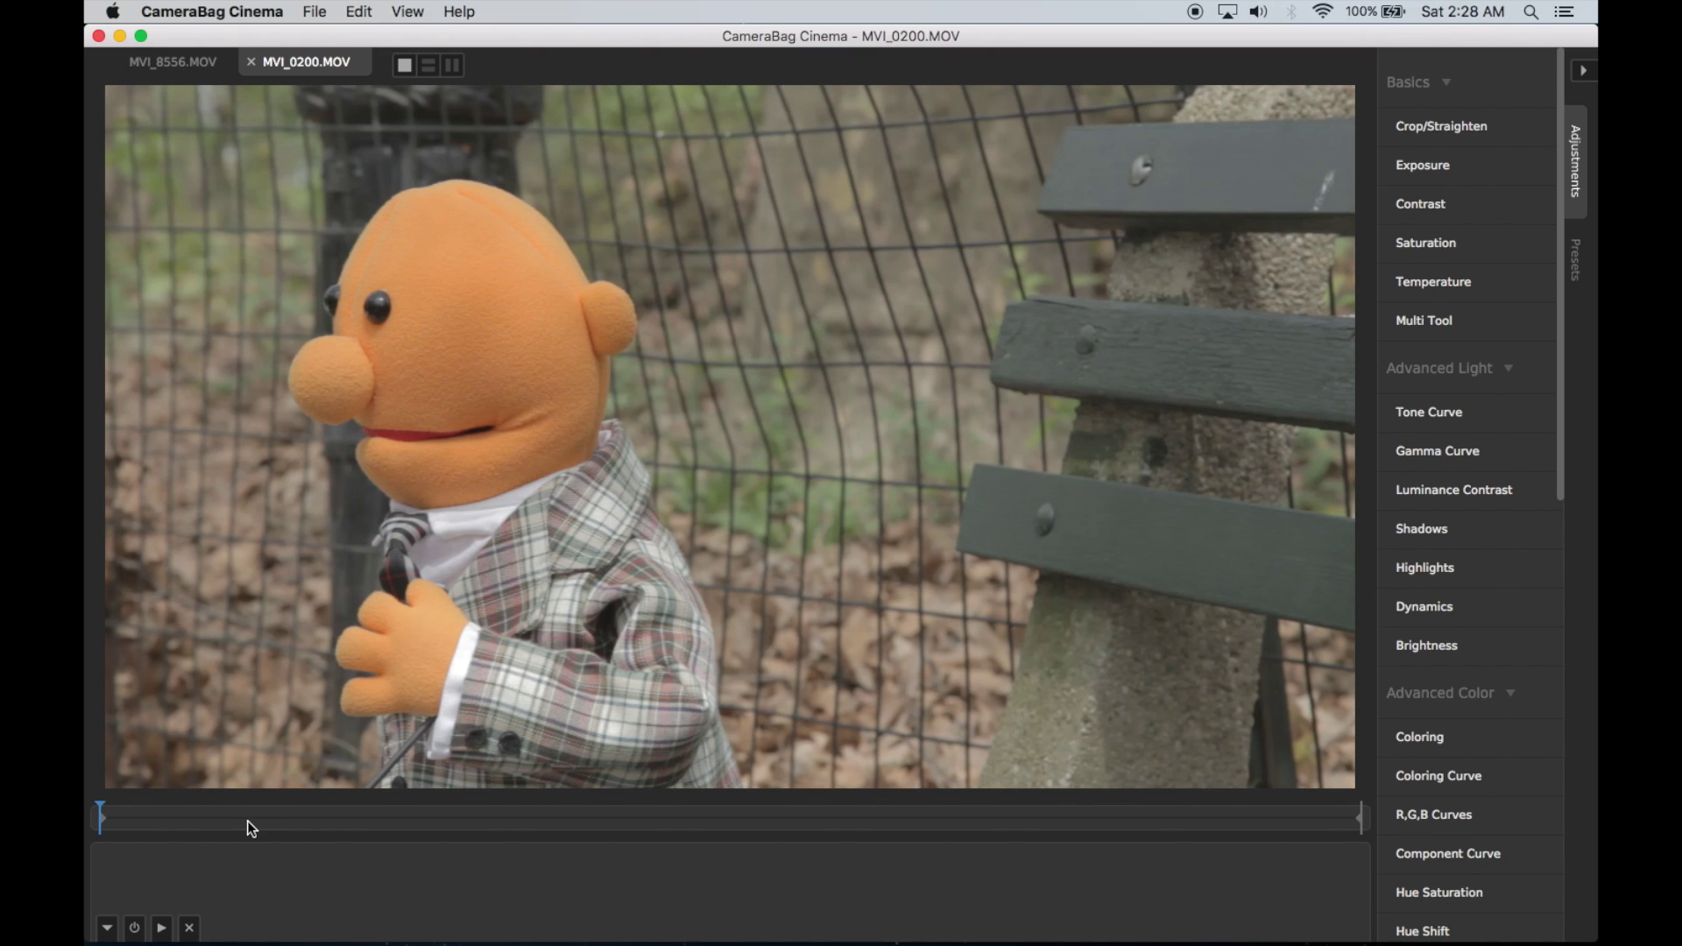
Step: Scrub MVI_0200.MOV to a later frame and compare it against MVI_8556.MOV
{"action": "left_click_drag", "start_coordinate": [307, 818], "coordinate": [746, 829]}
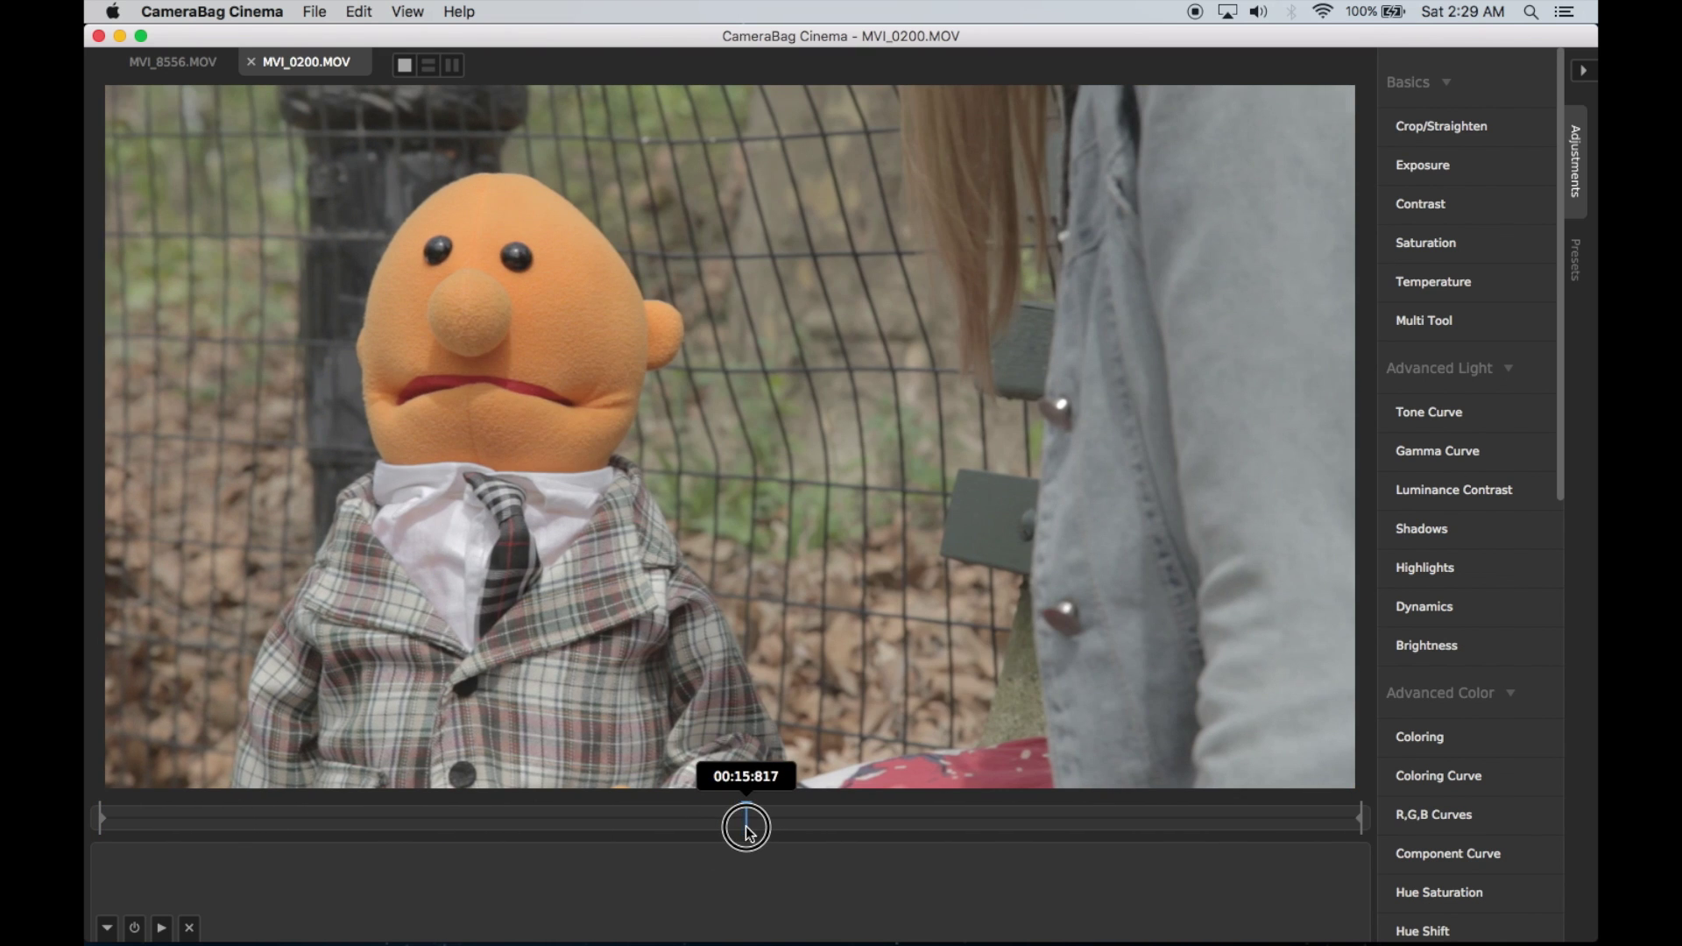
{"action": "left_click", "coordinate": [178, 64]}
{"action": "left_click", "coordinate": [313, 64]}
{"action": "left_click", "coordinate": [173, 63]}
{"action": "left_click", "coordinate": [314, 67]}
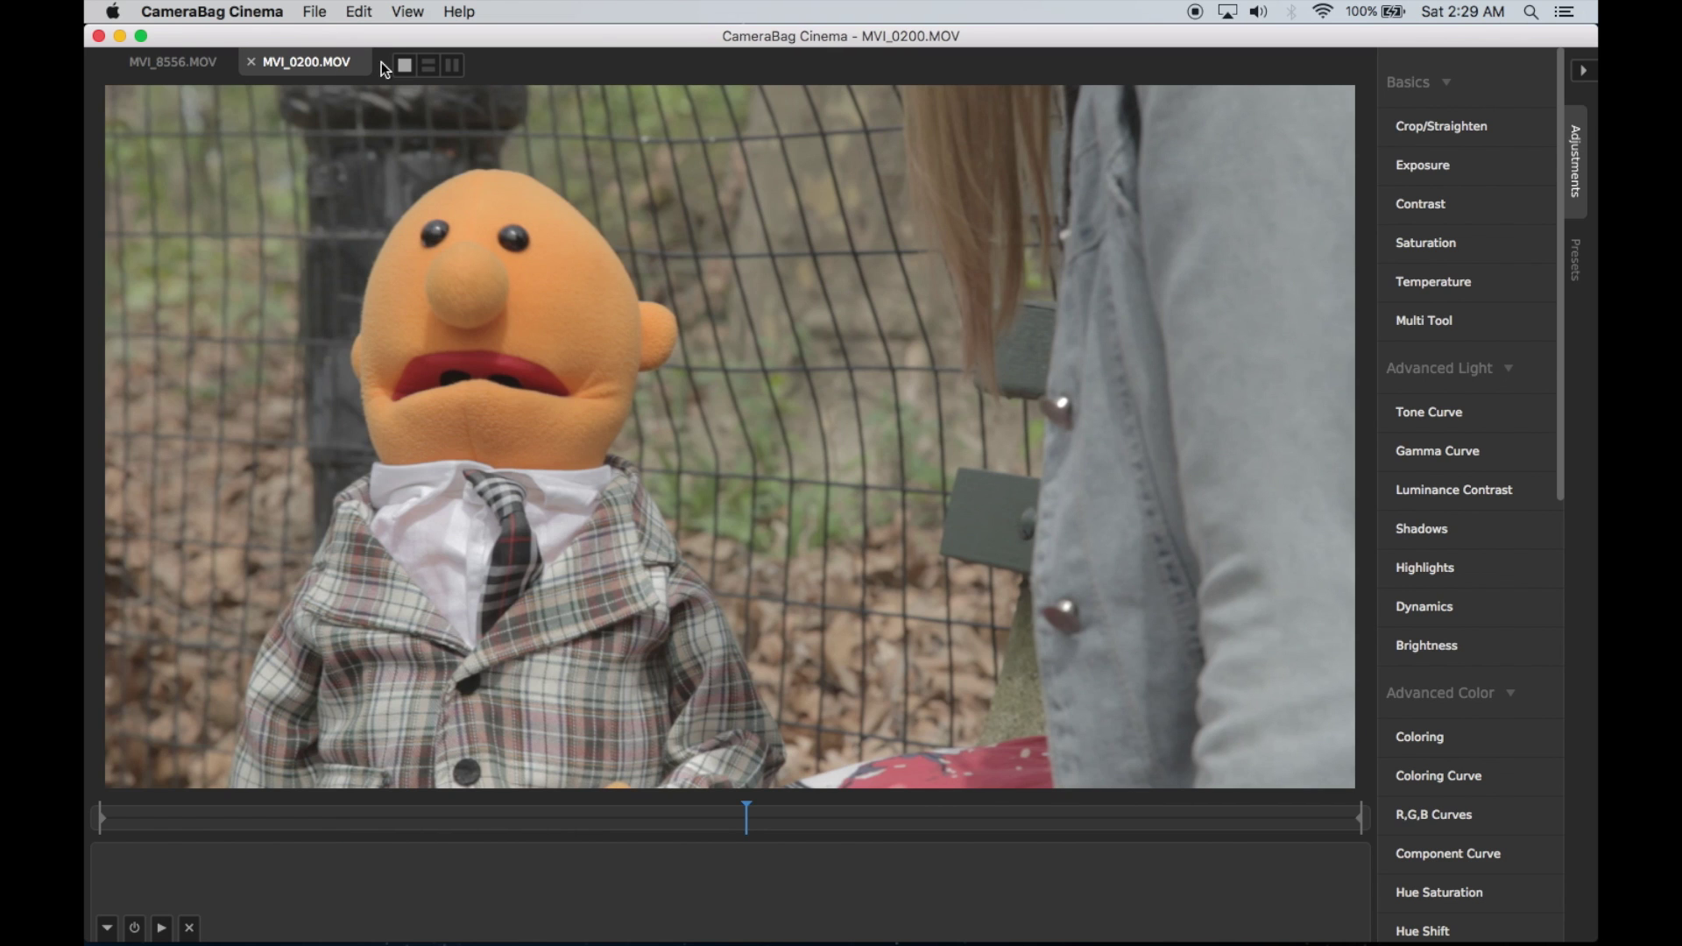
Step: Stack both clips top and bottom, with the upper MVI_8556 clip active
{"action": "left_click", "coordinate": [429, 66]}
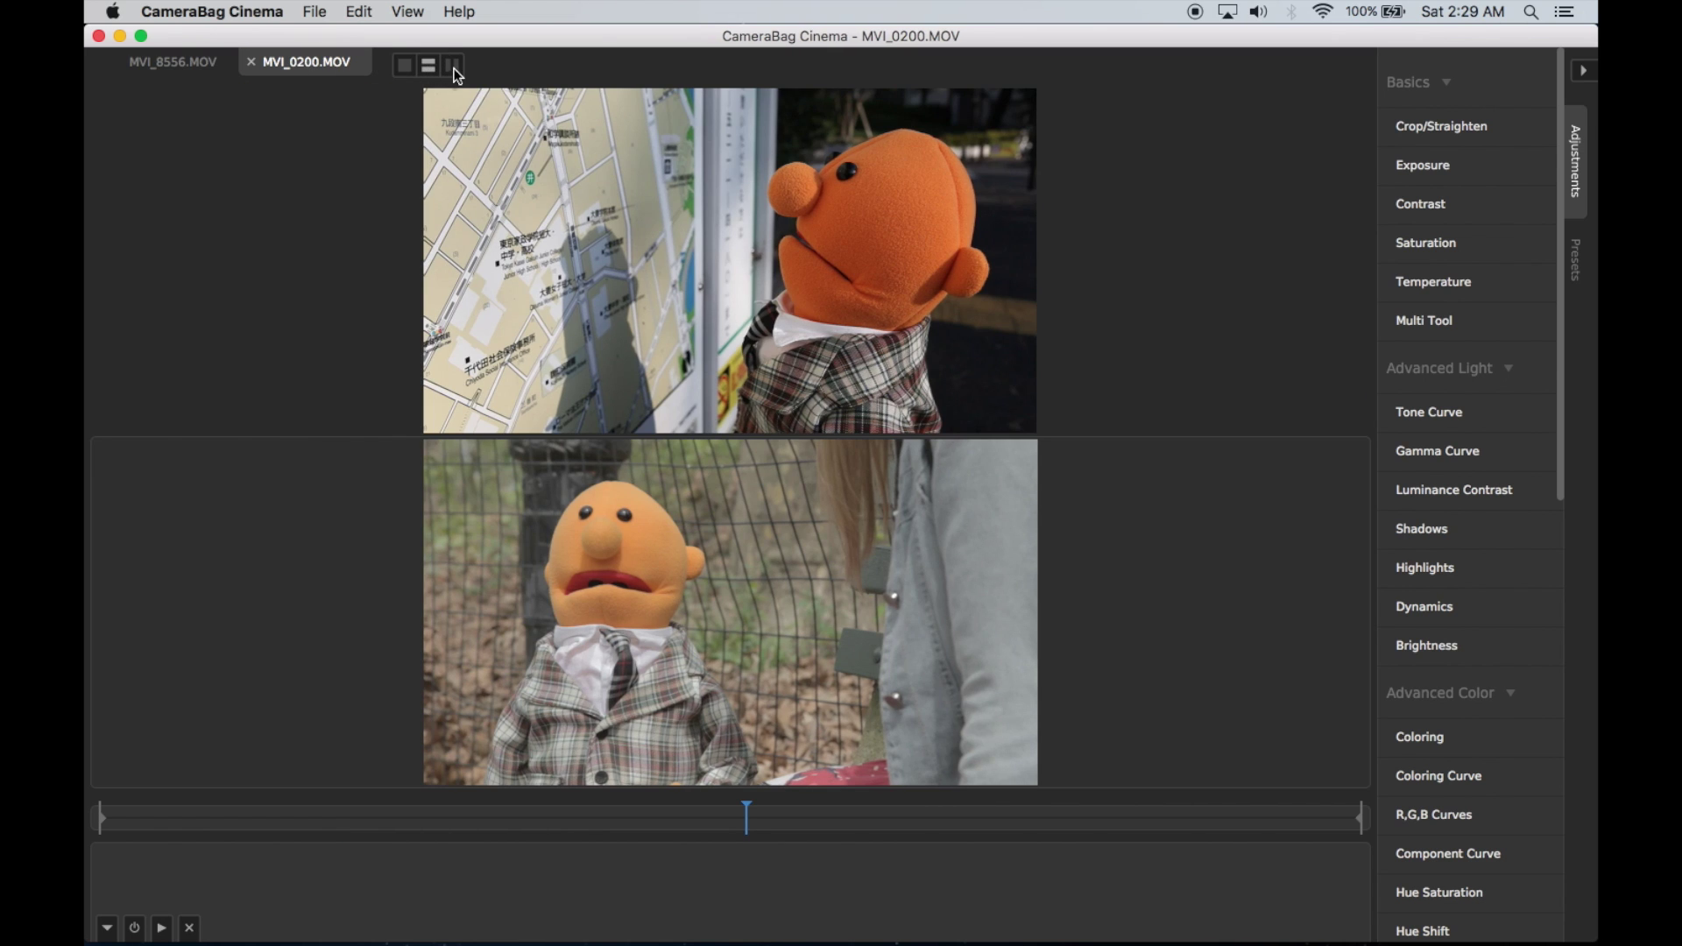
{"action": "left_click", "coordinate": [460, 66]}
{"action": "left_click", "coordinate": [429, 64]}
{"action": "left_click", "coordinate": [455, 66]}
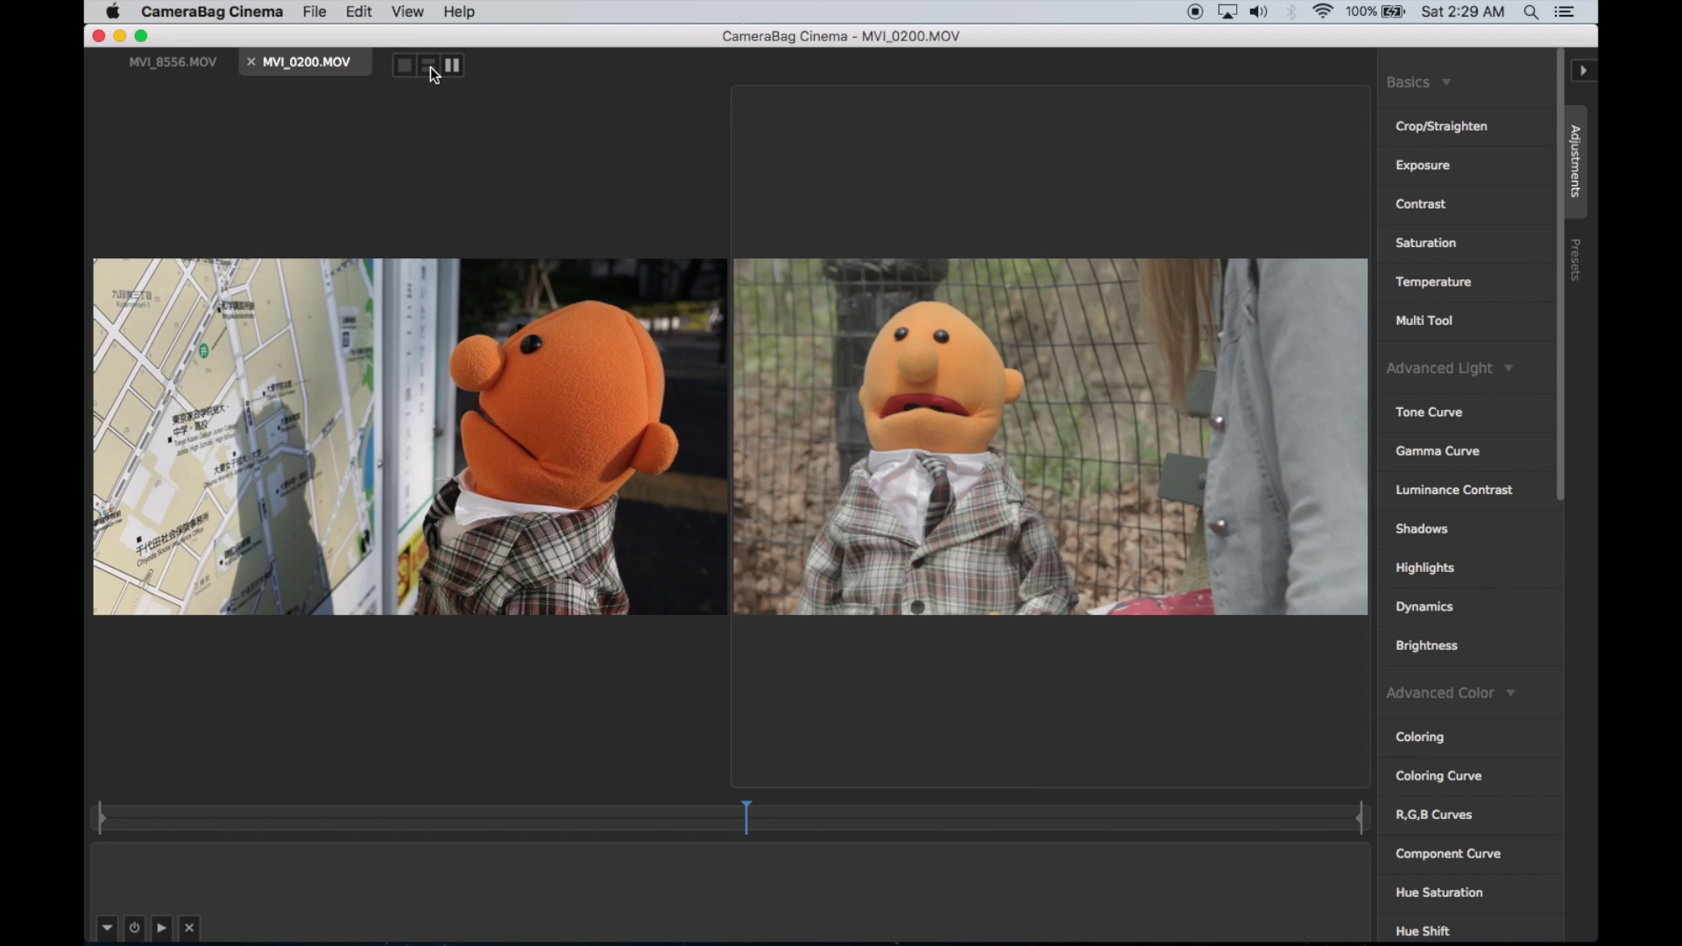
{"action": "left_click", "coordinate": [429, 66]}
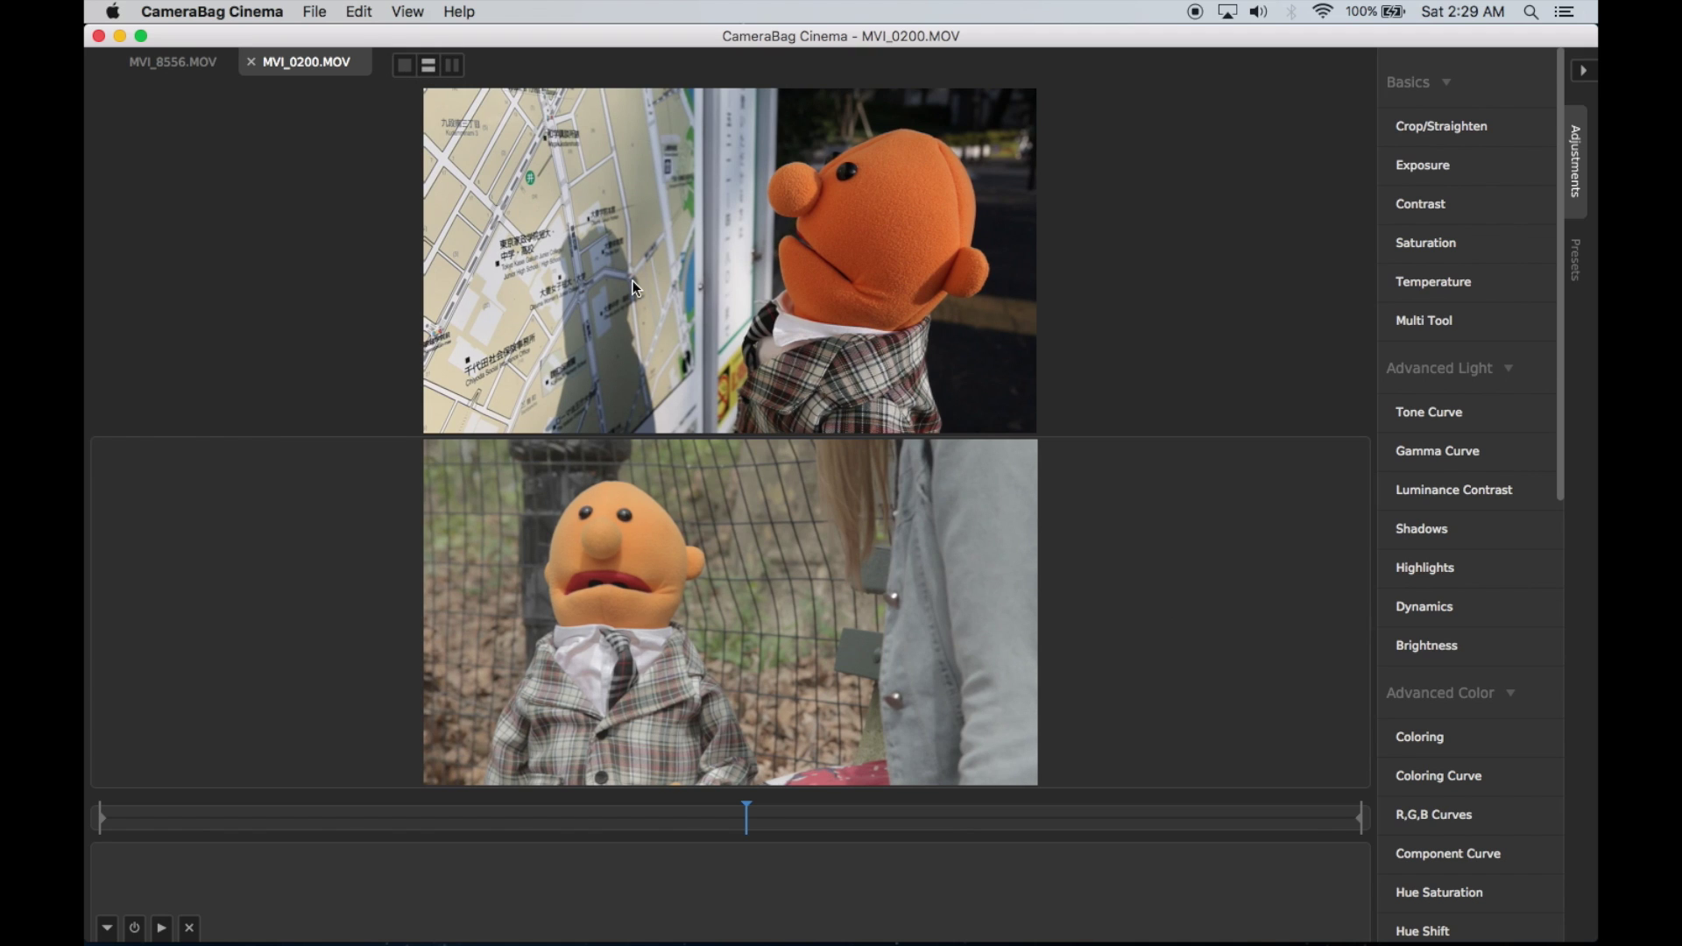
{"action": "key", "text": "ctrl+Tab"}
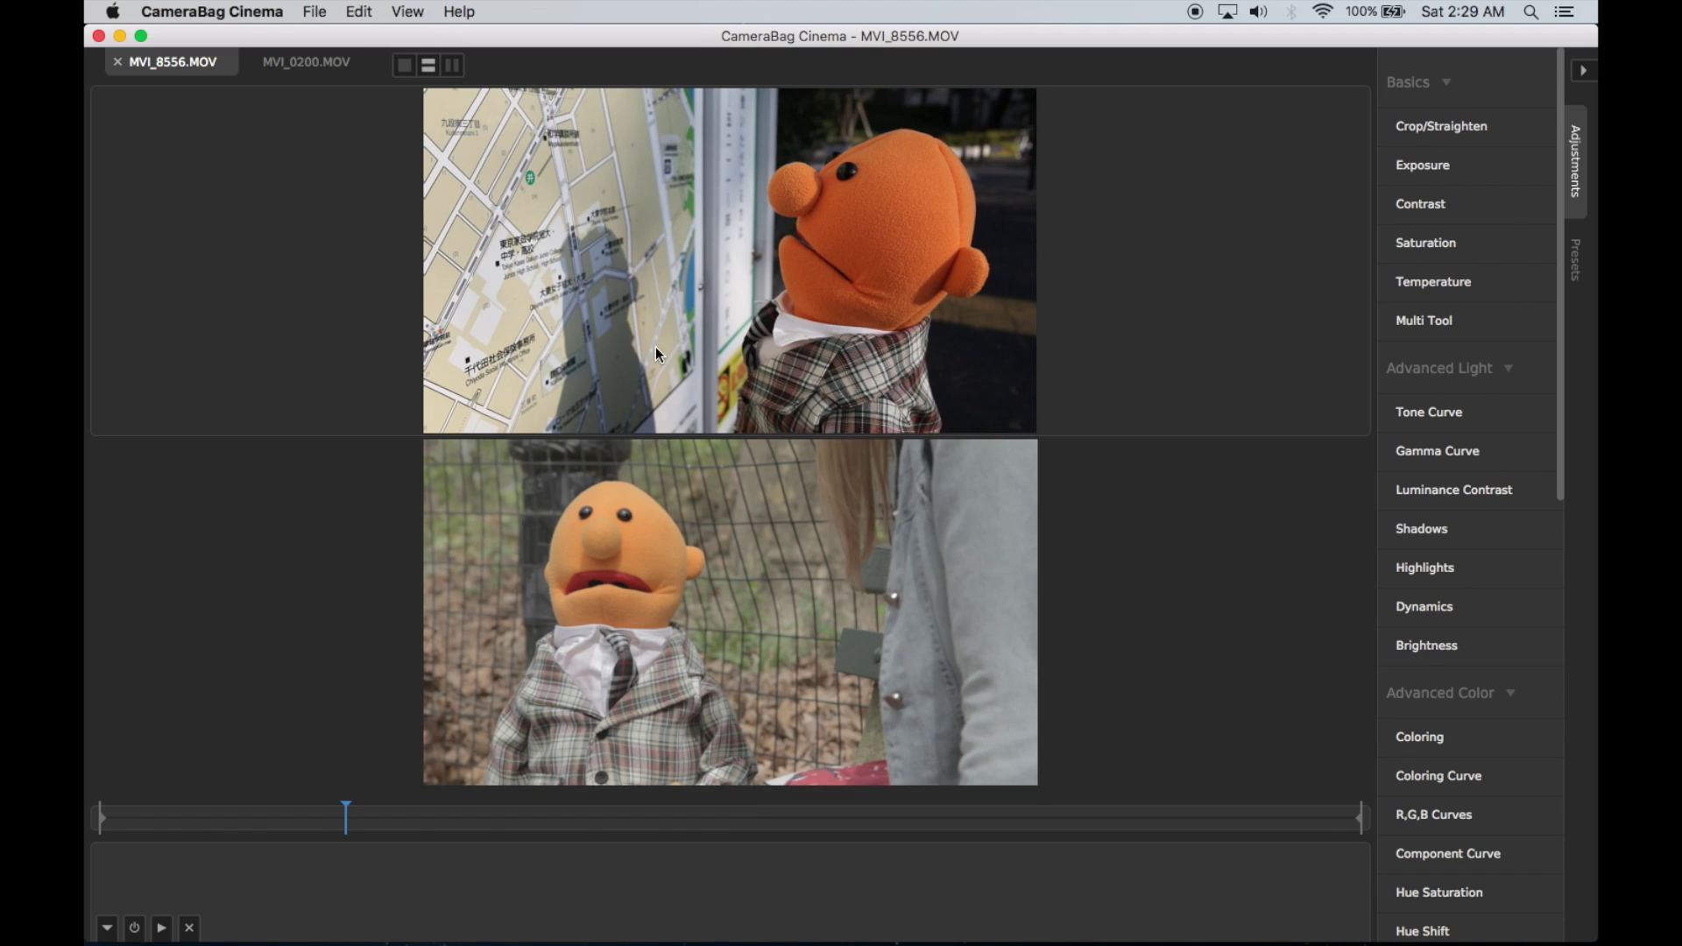
{"action": "key", "text": "ctrl+Tab"}
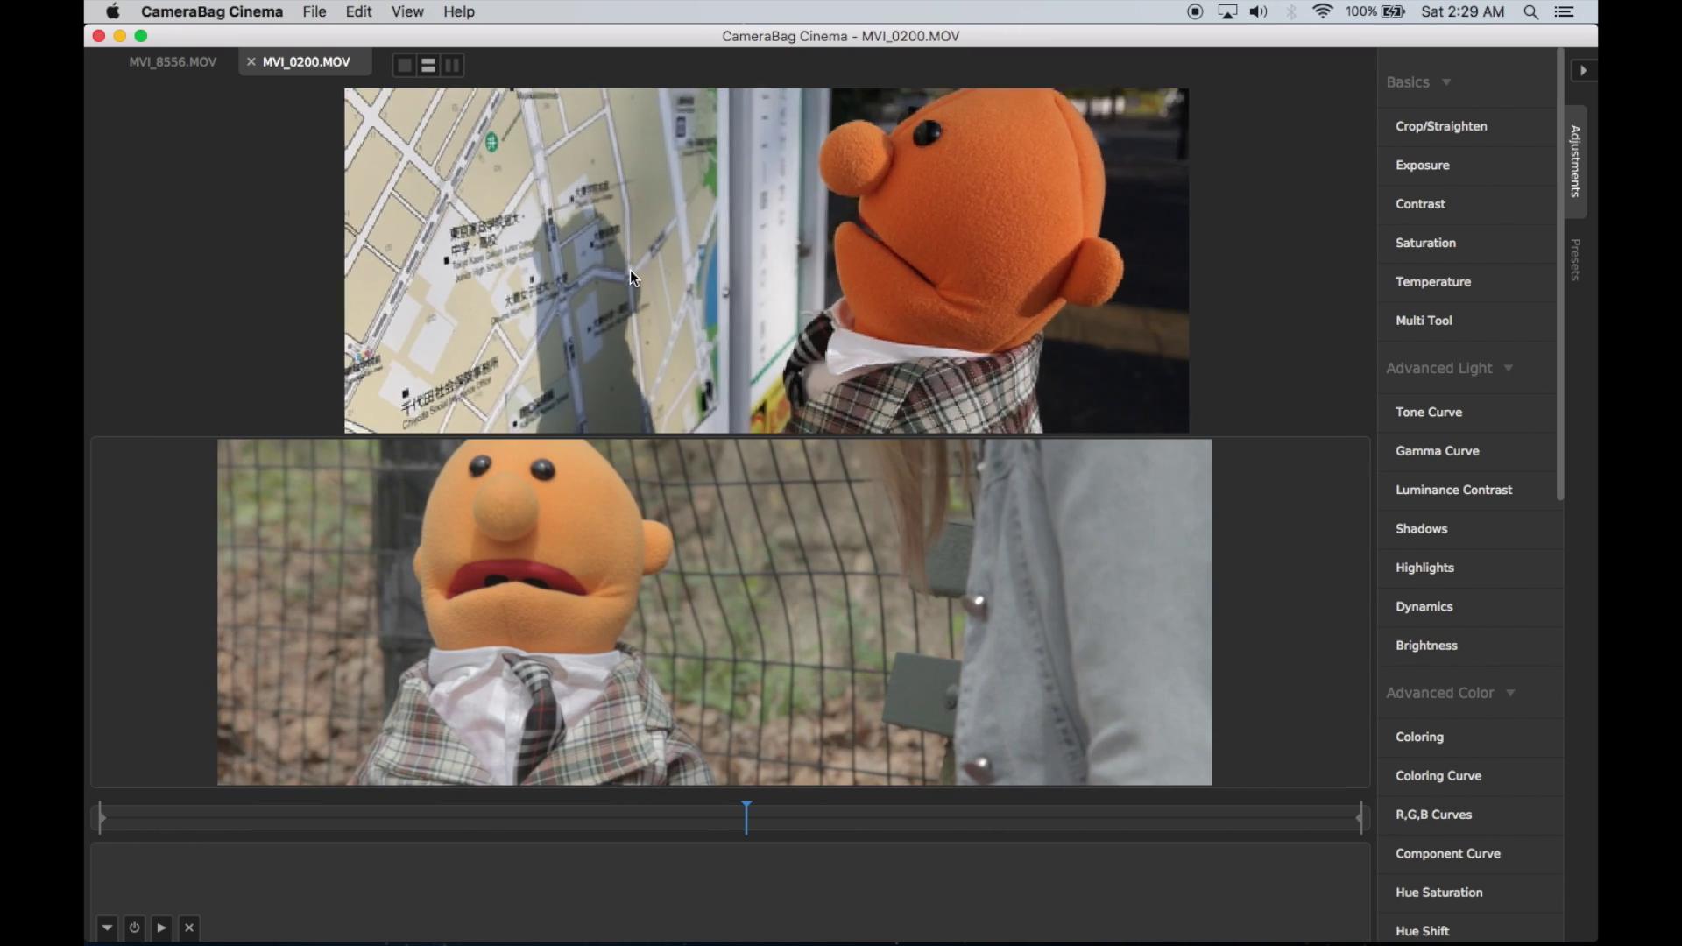
{"action": "left_click", "coordinate": [619, 301]}
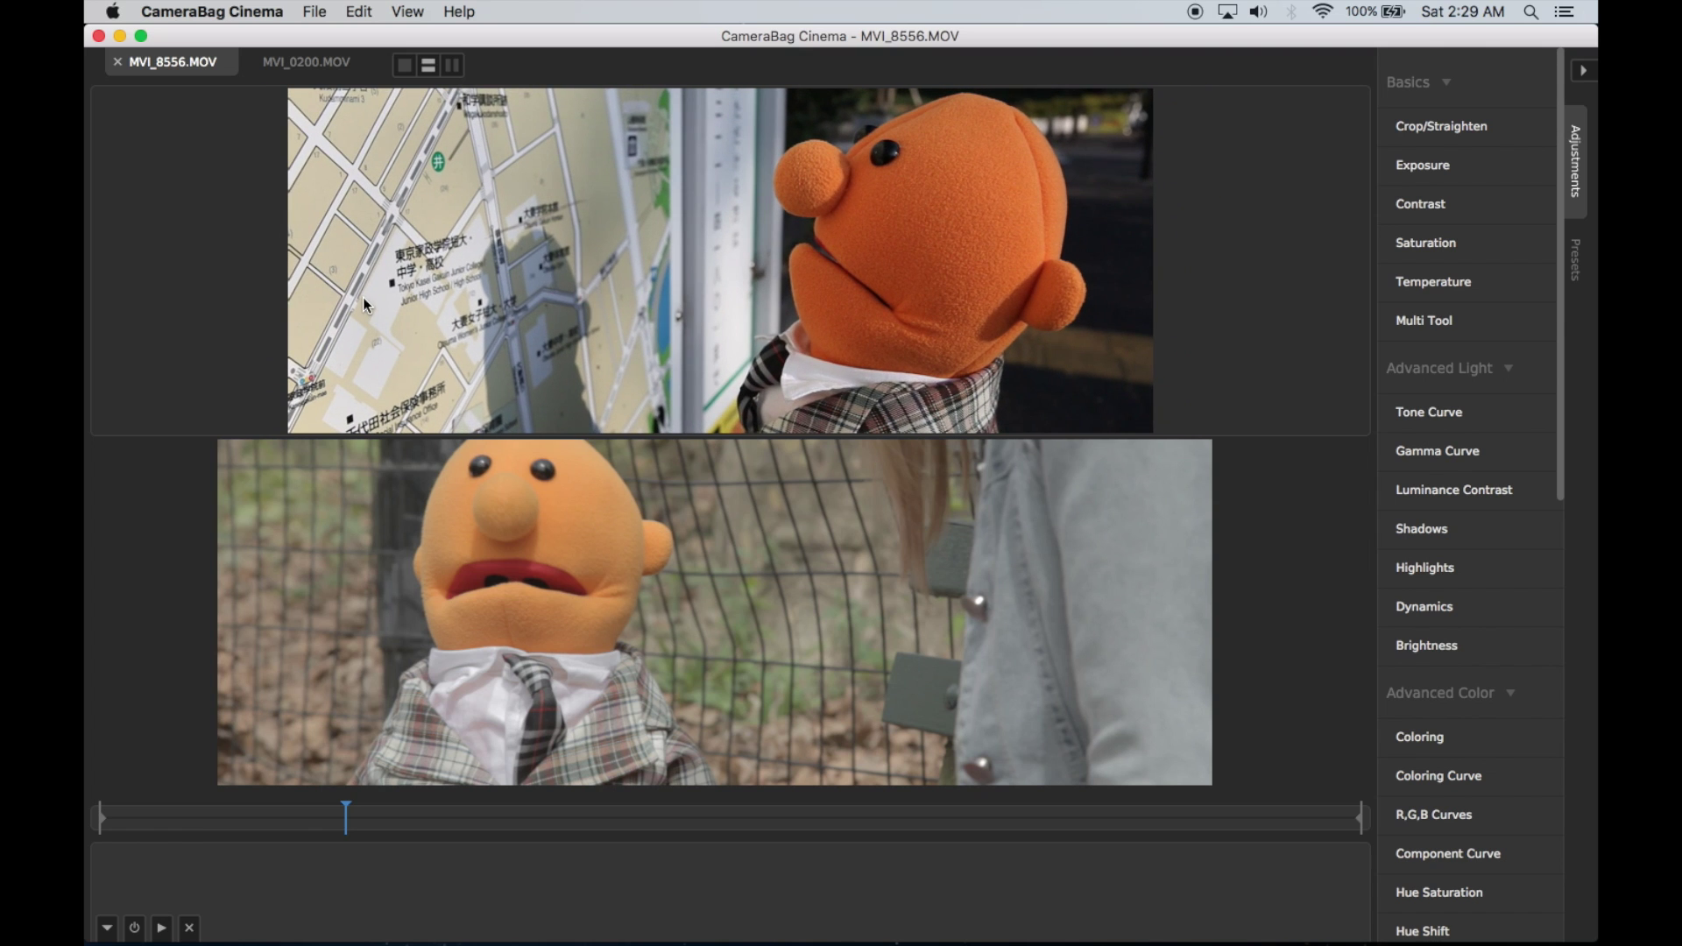
Step: Show a scope overlay on each of the two clips
{"action": "key", "text": "h"}
{"action": "left_click", "coordinate": [202, 585]}
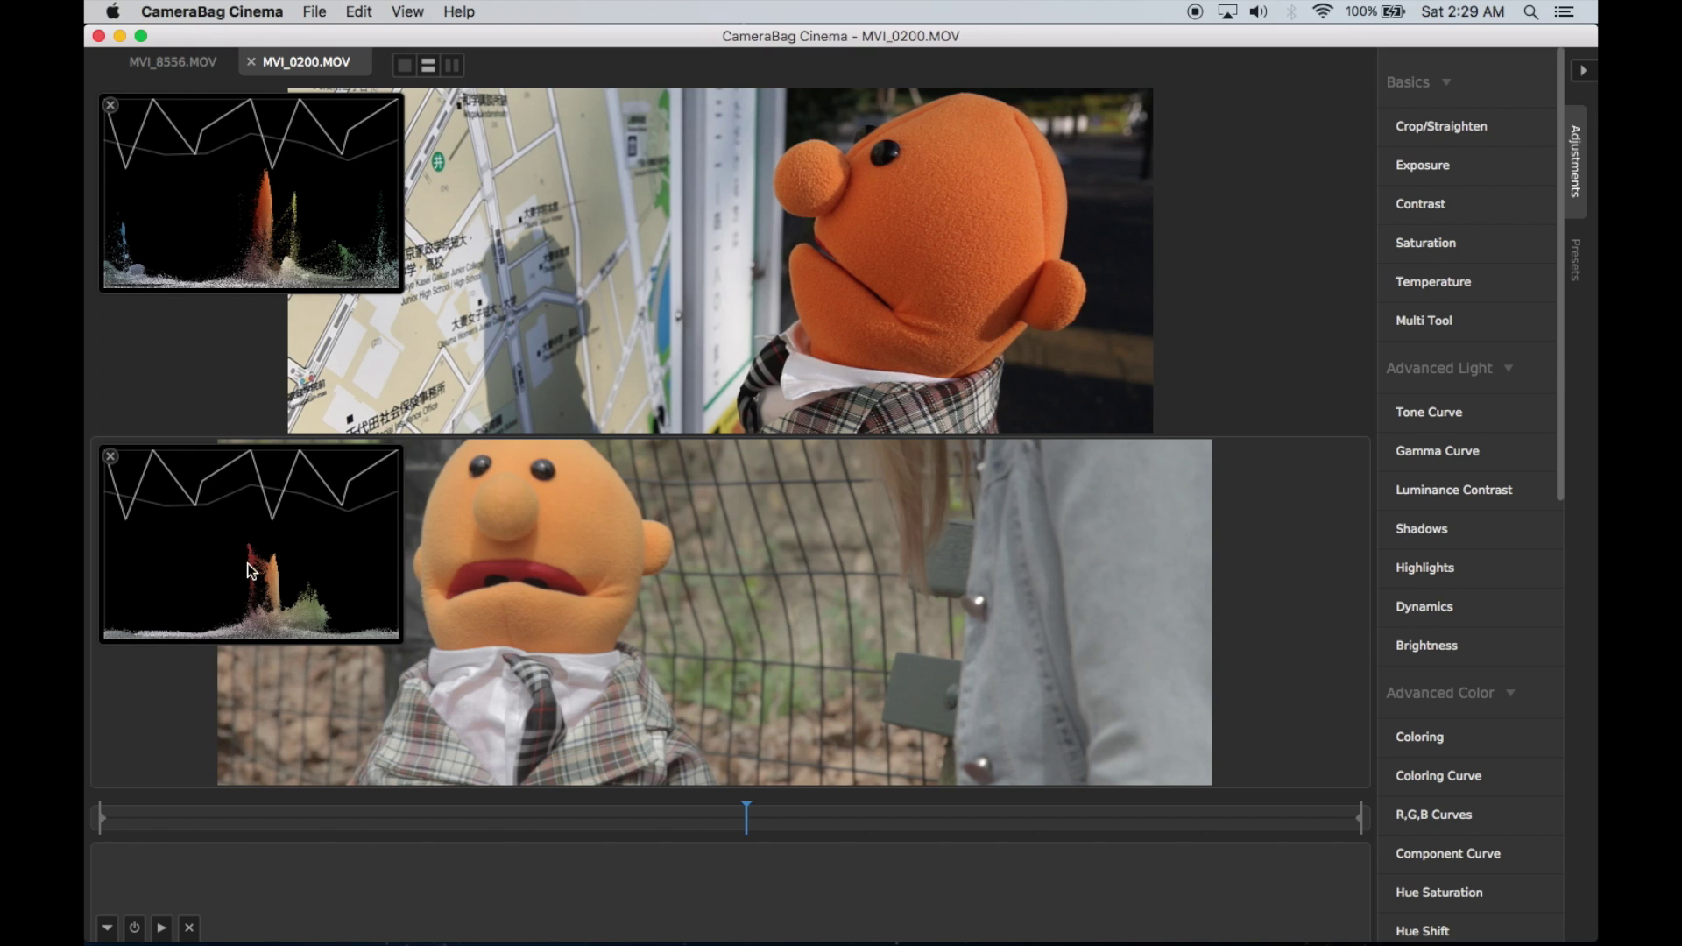
{"action": "scroll", "coordinate": [528, 633], "scroll_direction": "down", "scroll_amount": 5}
{"action": "scroll", "coordinate": [582, 340], "scroll_direction": "down", "scroll_amount": 3}
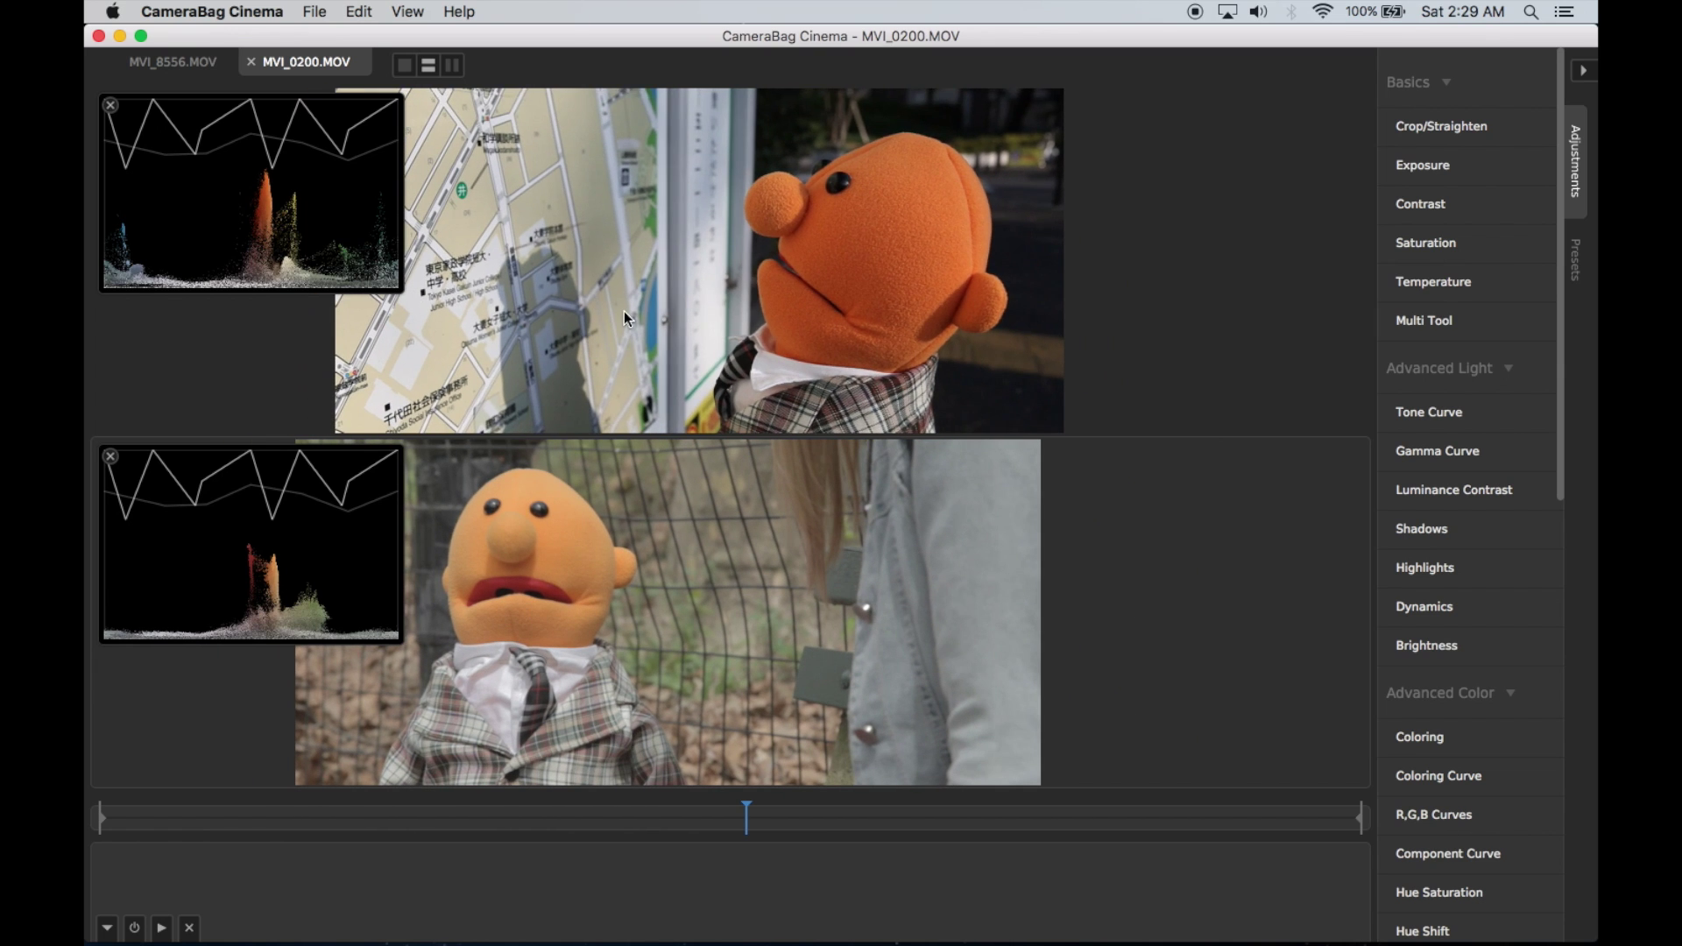
{"action": "key", "text": "ctrl+Tab"}
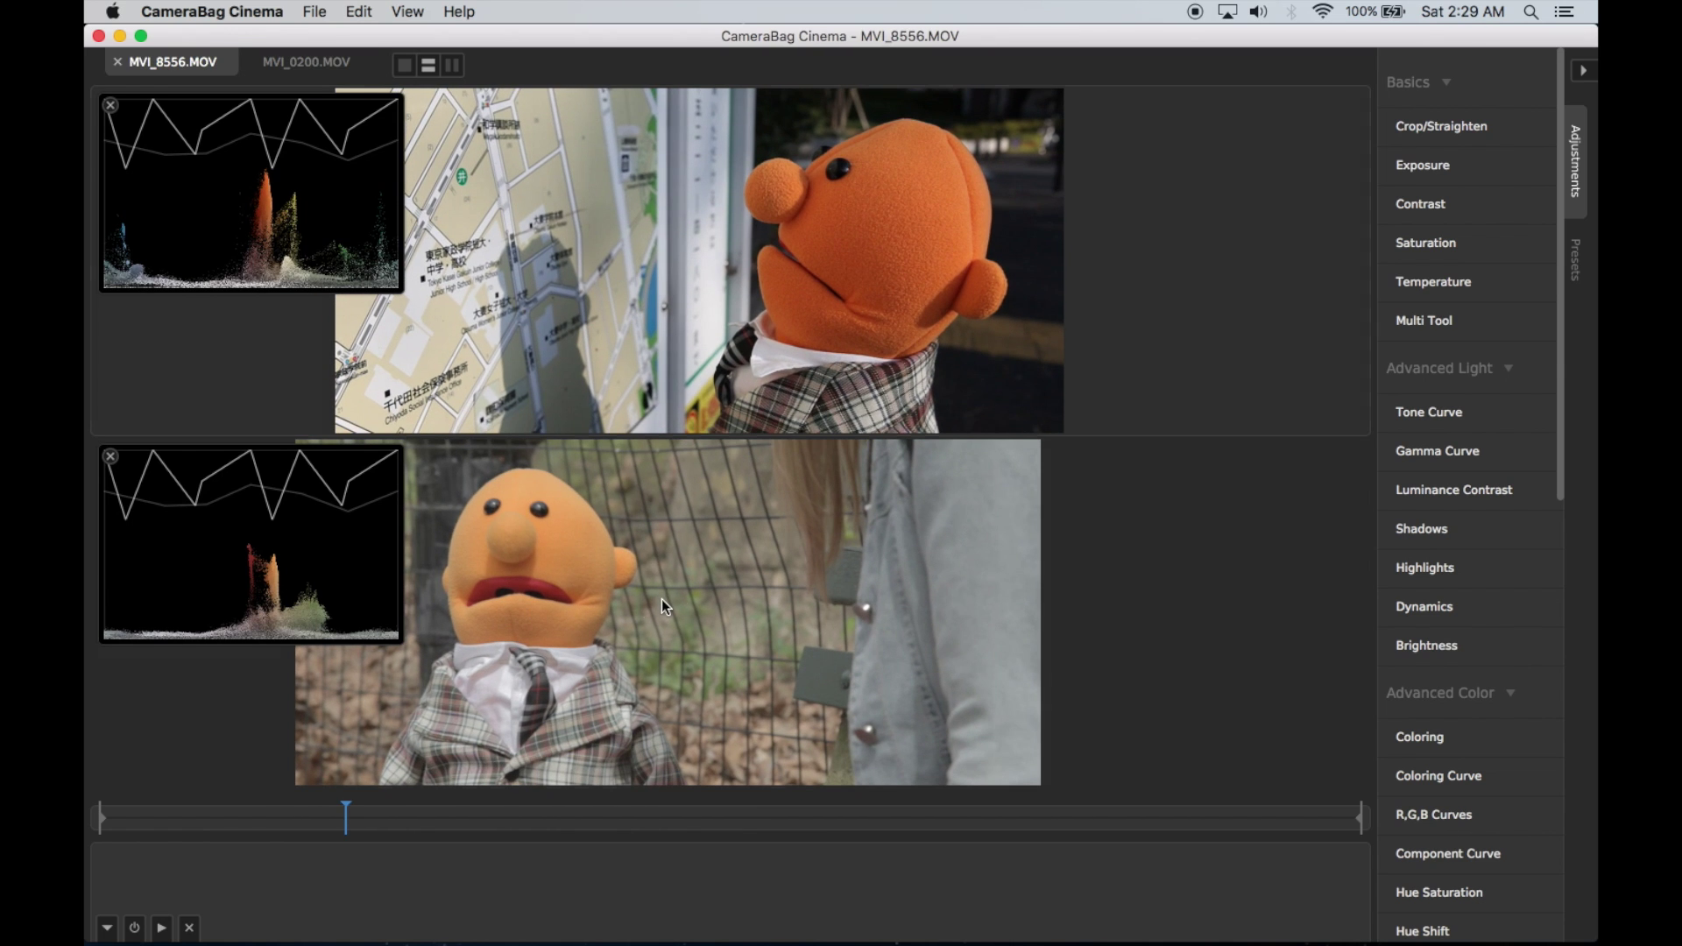
{"action": "key", "text": "ctrl+Tab"}
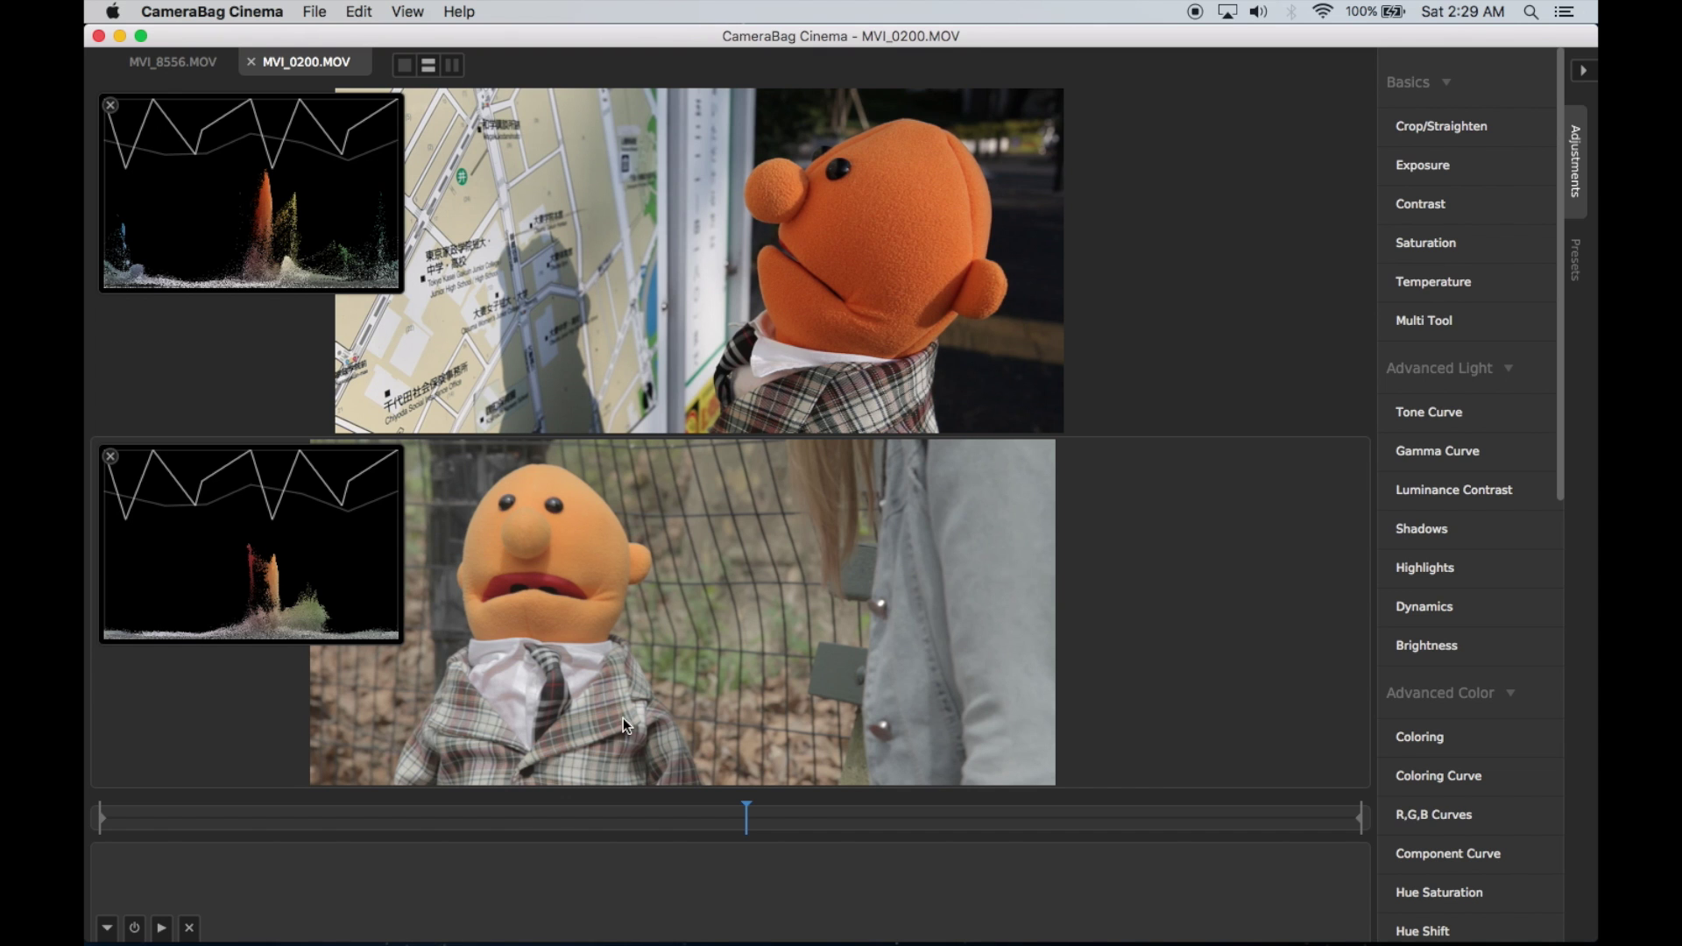
Step: Scrub MVI_0200 back to about 00:09 and set MVI_8556's scope to RGB parade
{"action": "left_click_drag", "start_coordinate": [634, 814], "coordinate": [501, 820]}
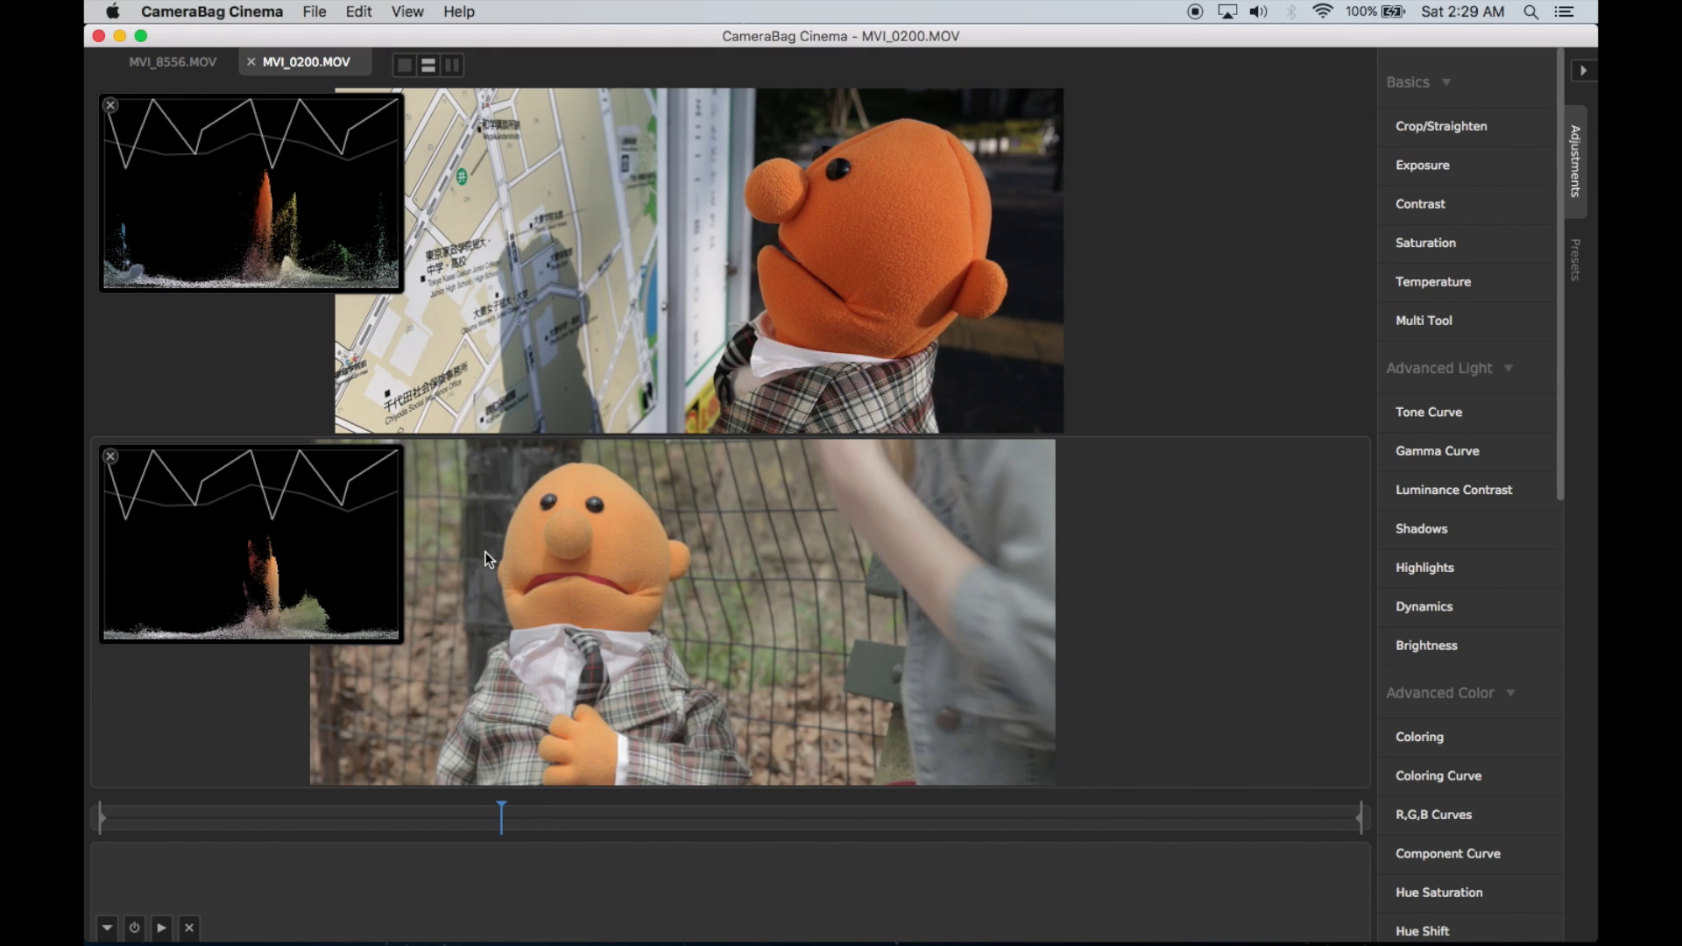
{"action": "key", "text": "ctrl+shift+Tab"}
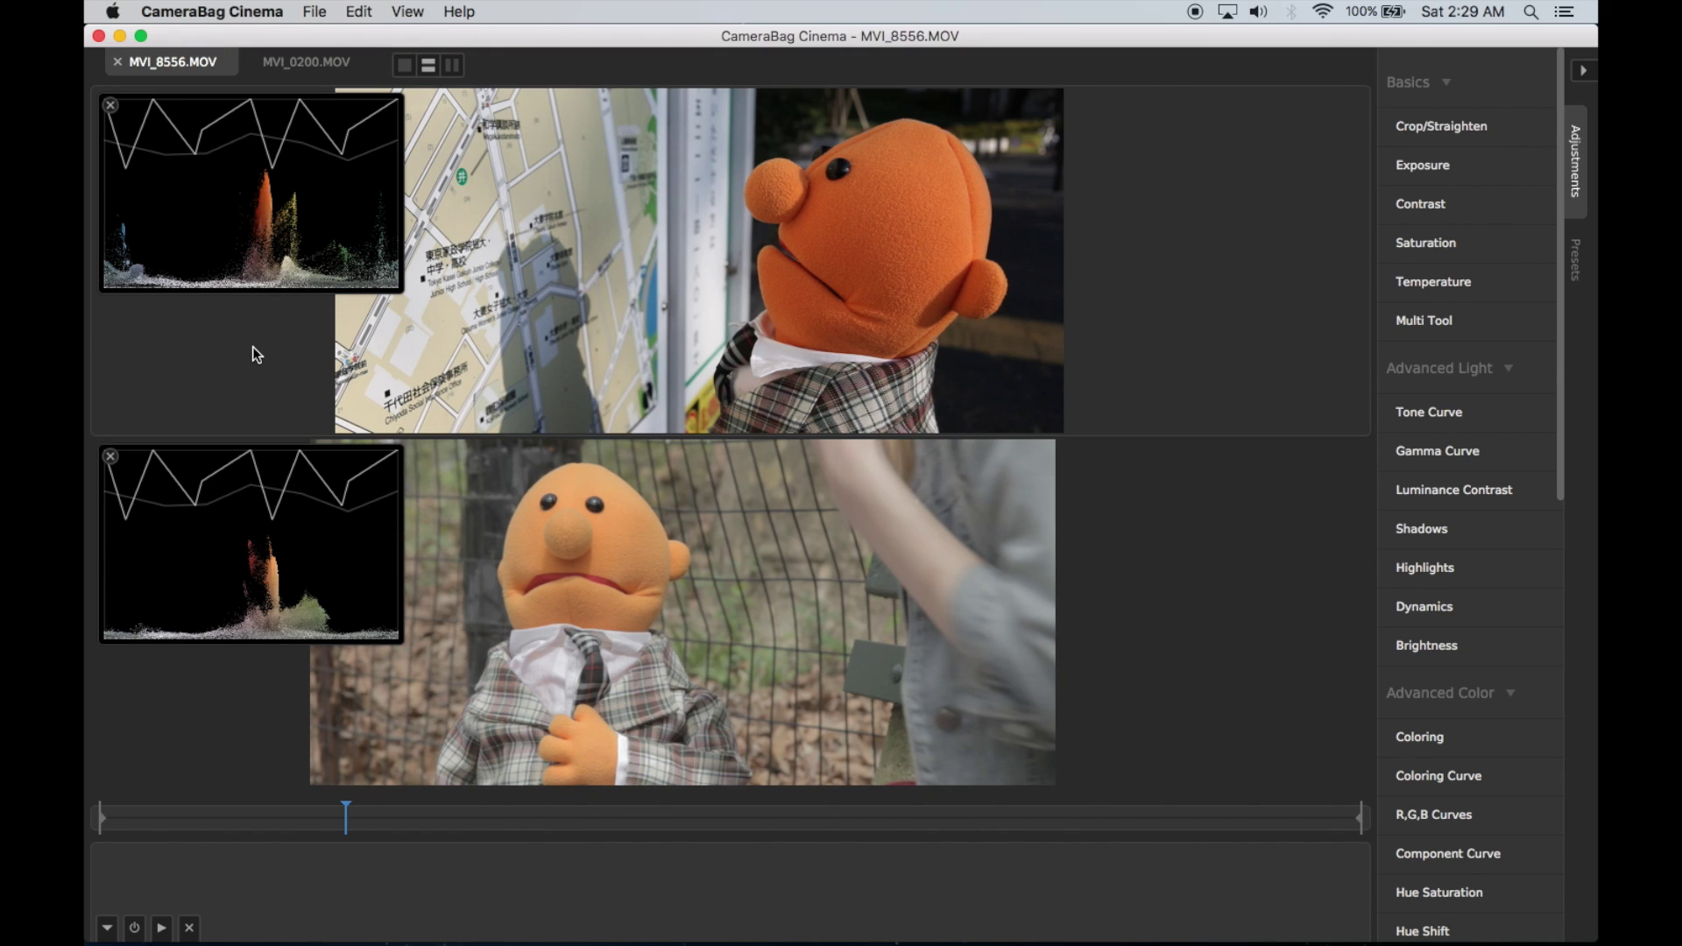
{"action": "left_click", "coordinate": [252, 351]}
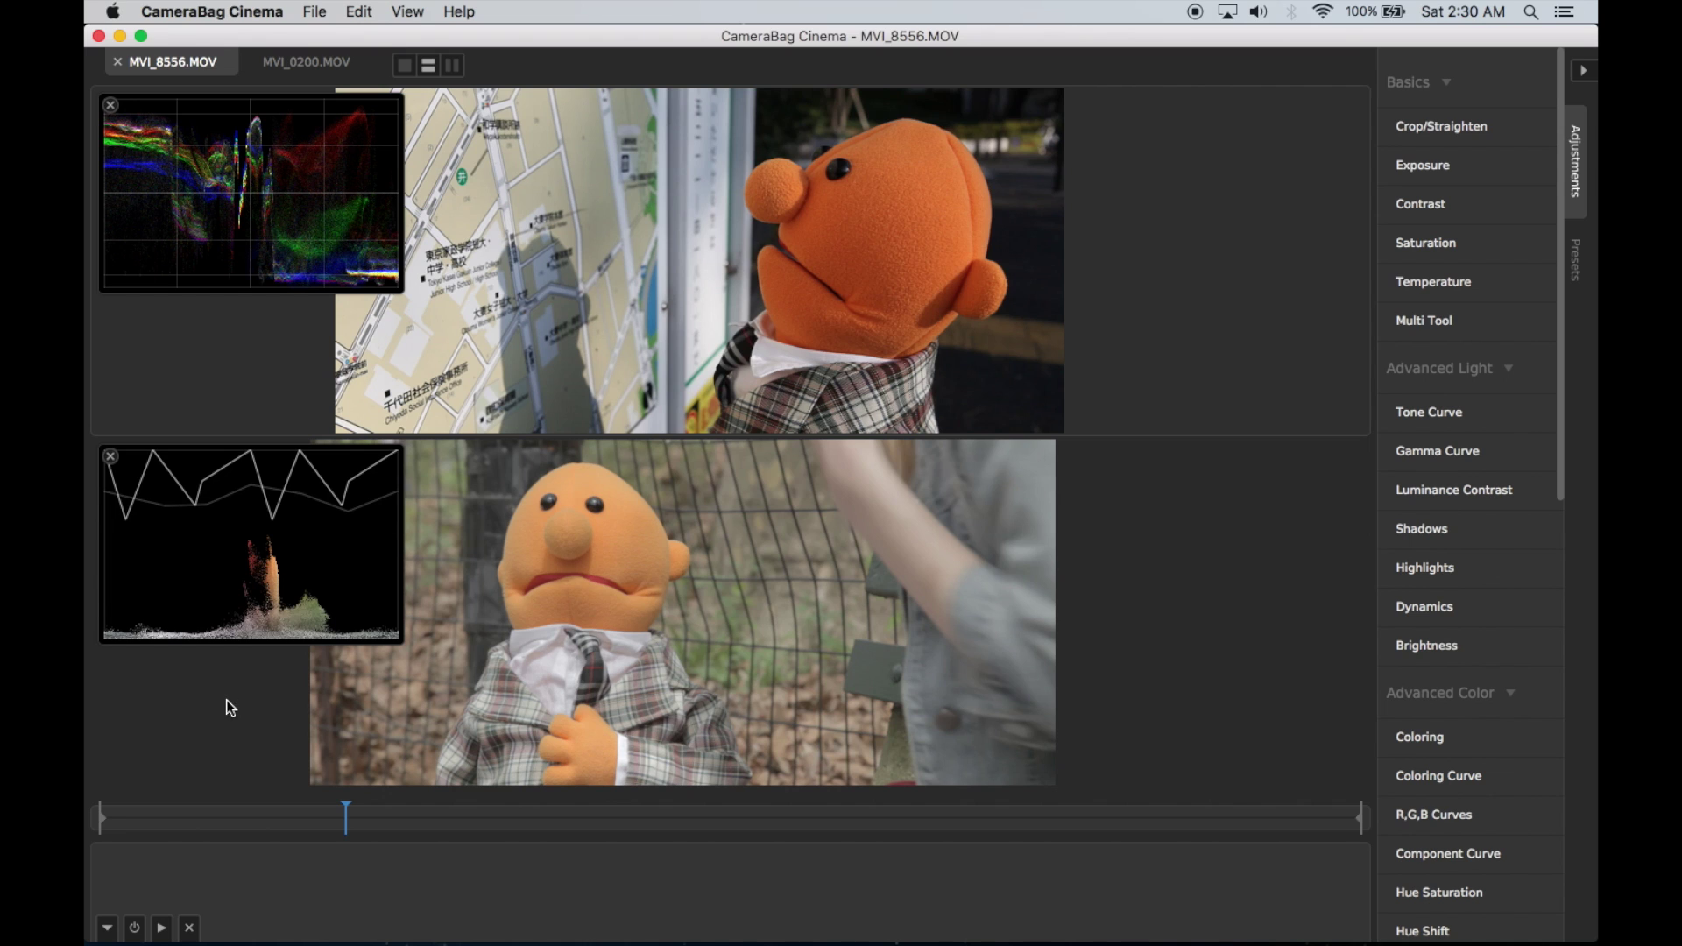
{"action": "key", "text": "ctrl+Tab"}
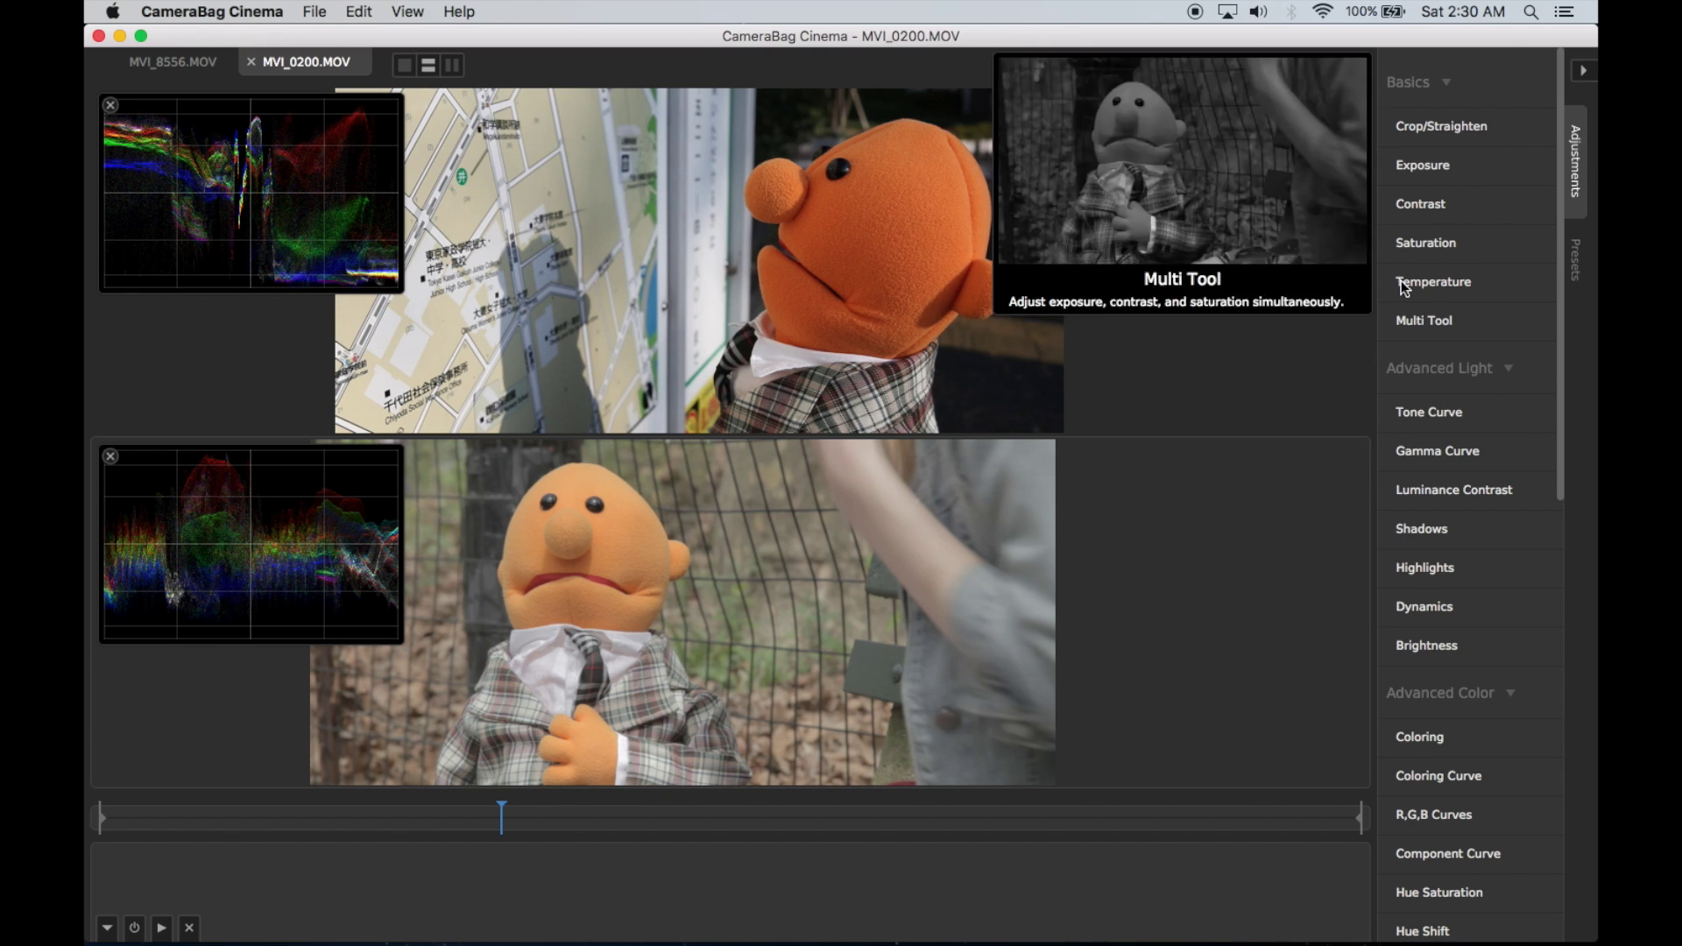
Step: Add Contrast to MVI_0200 with Amount 68.74 and Contrast Origin 242.51
{"action": "left_click", "coordinate": [1443, 208]}
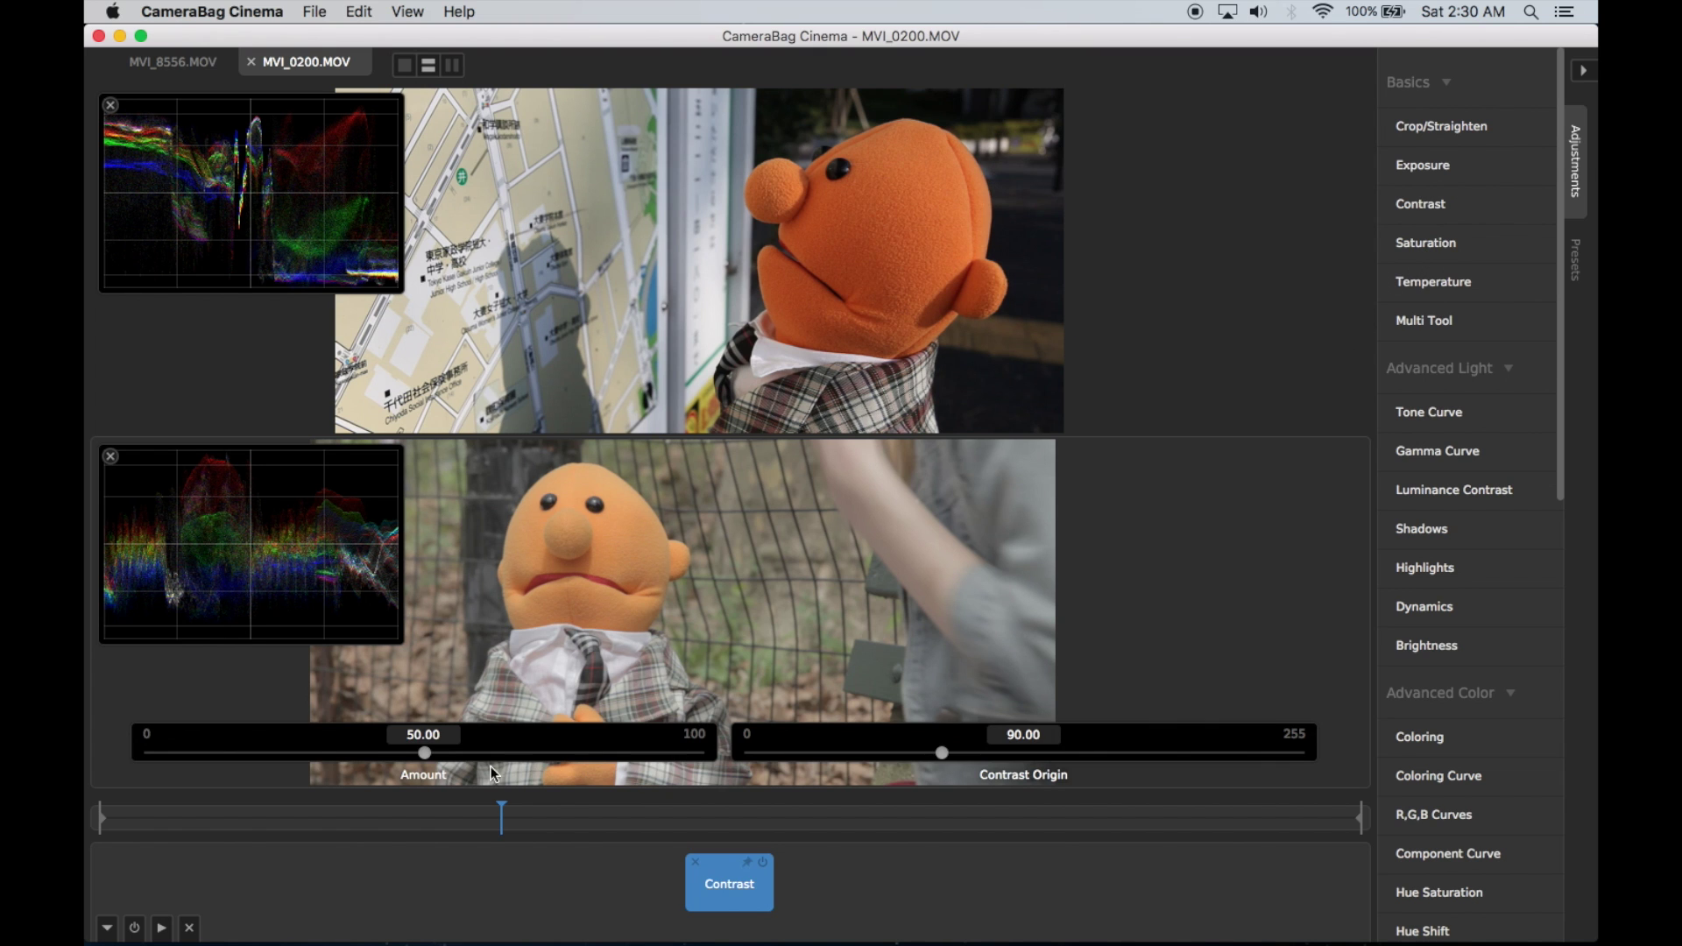
{"action": "left_click_drag", "start_coordinate": [429, 755], "coordinate": [496, 752]}
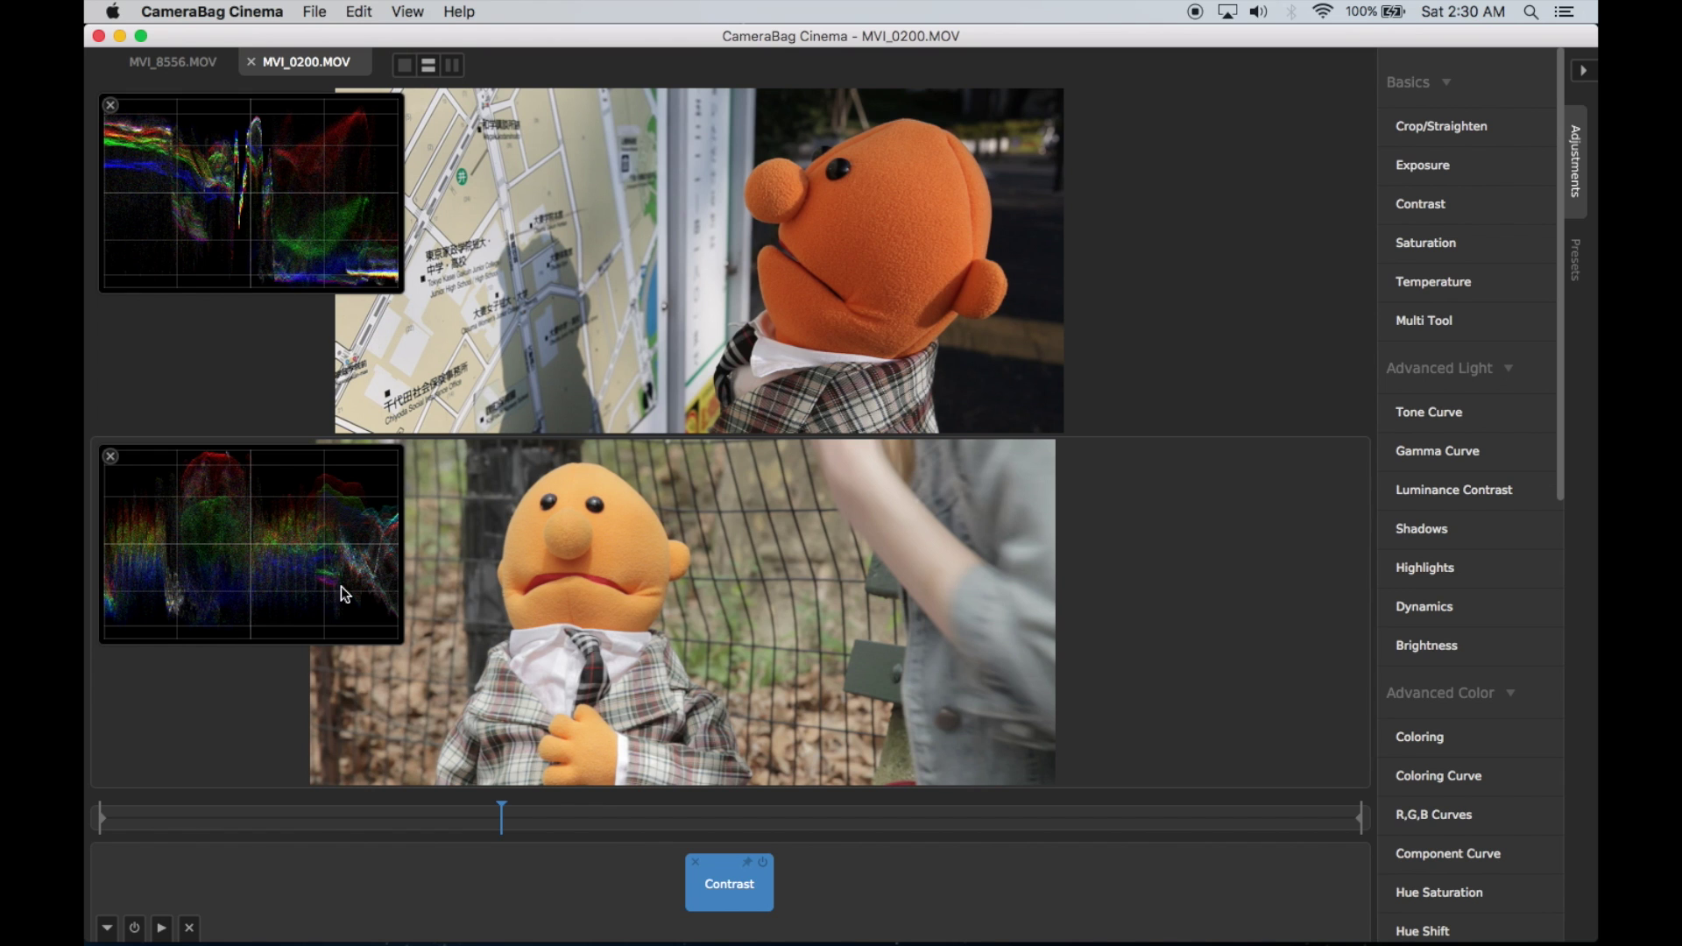
{"action": "left_click_drag", "start_coordinate": [508, 753], "coordinate": [666, 753]}
{"action": "left_click_drag", "start_coordinate": [941, 754], "coordinate": [1164, 753]}
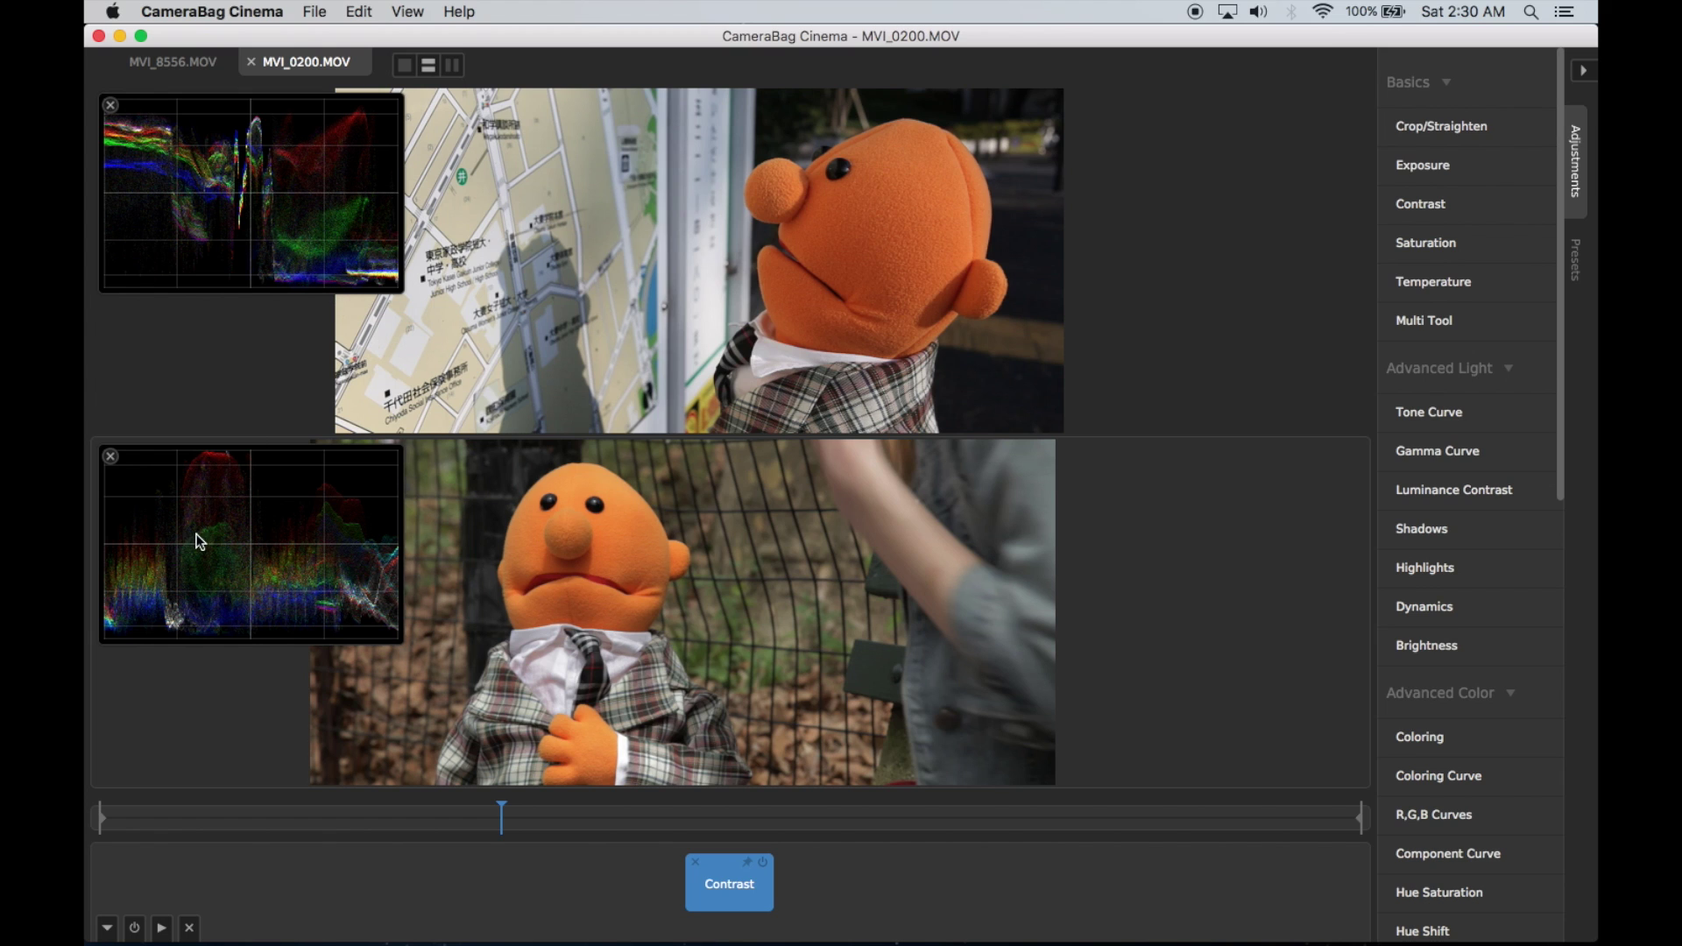
{"action": "mouse_move", "coordinate": [634, 795]}
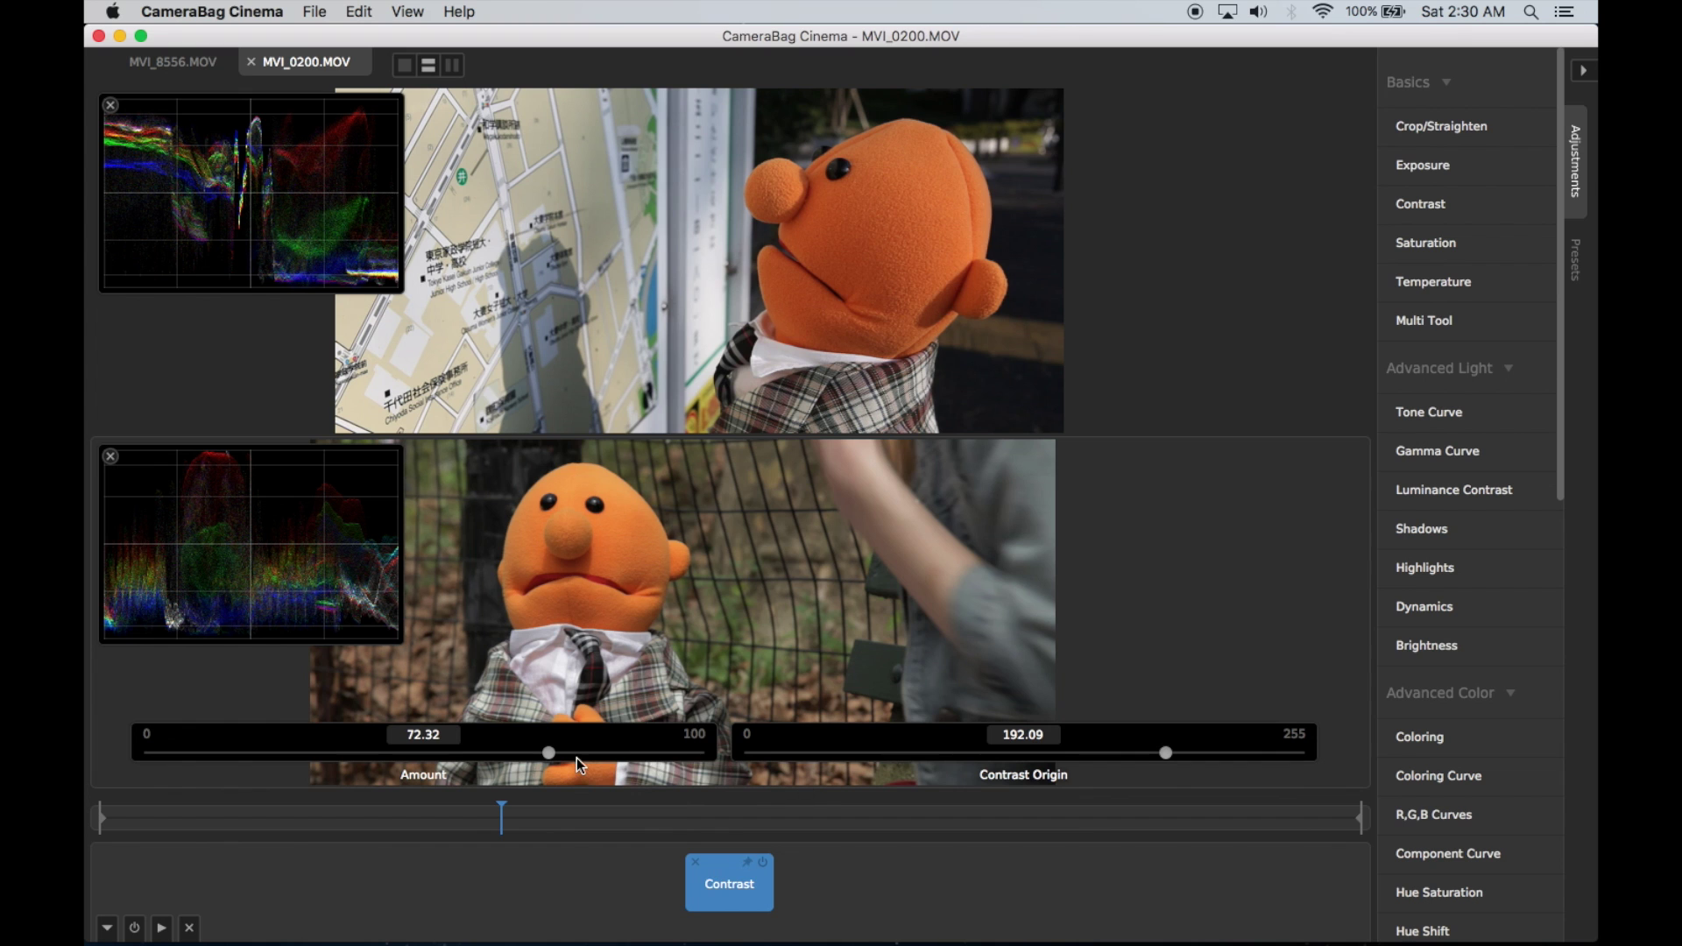
{"action": "mouse_move", "coordinate": [548, 751]}
{"action": "left_mouse_down"}
{"action": "mouse_move", "coordinate": [507, 755]}
{"action": "mouse_move", "coordinate": [529, 759]}
{"action": "left_mouse_up"}
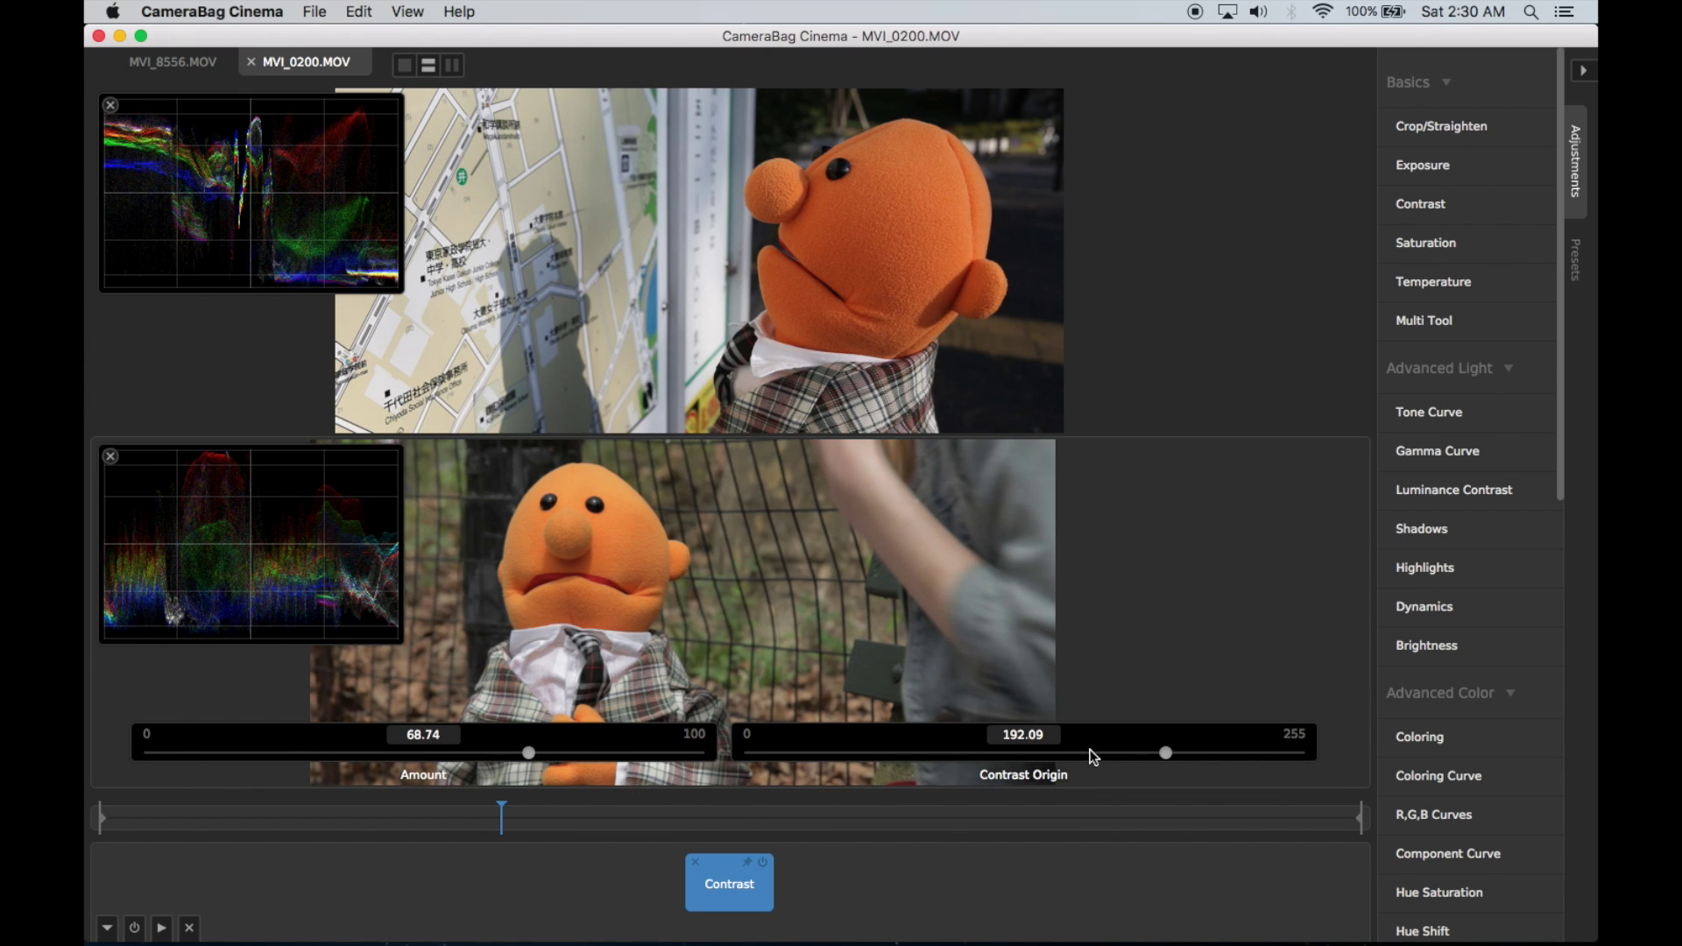
{"action": "left_click_drag", "start_coordinate": [1166, 753], "coordinate": [1259, 760]}
Step: Toggle the Contrast tile off and on to compare, then activate the upper MVI_8556 clip
{"action": "key", "text": "b"}
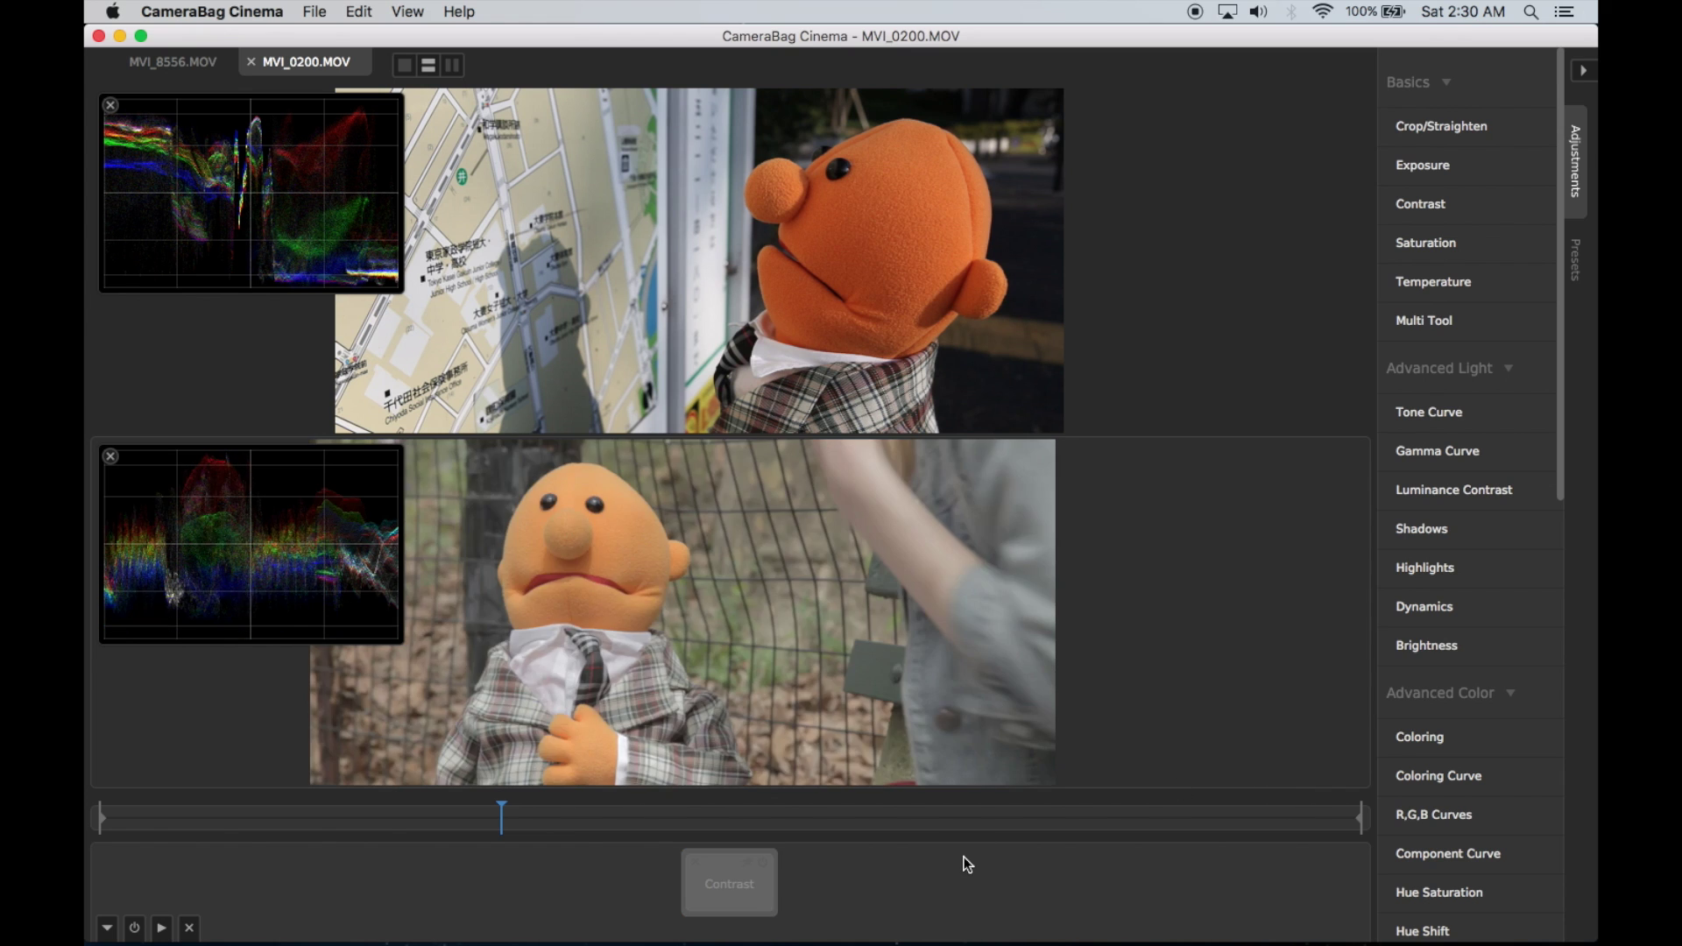
{"action": "key", "text": "b"}
{"action": "key", "text": "b"}
{"action": "key", "text": "b"}
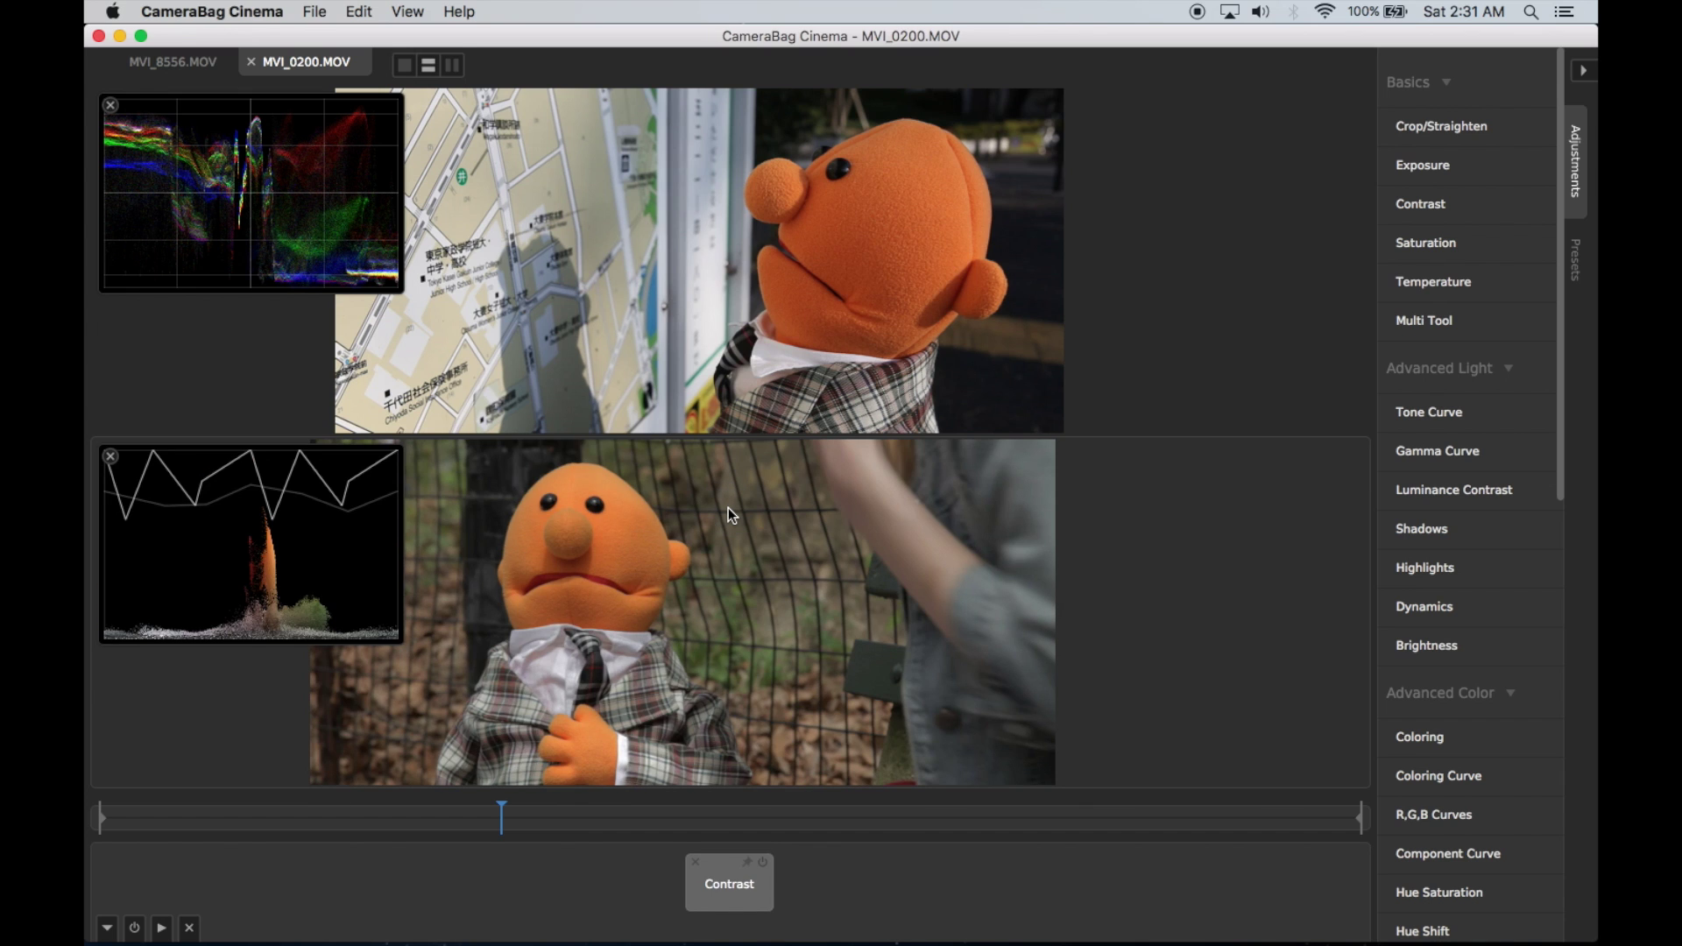
{"action": "left_click", "coordinate": [366, 343]}
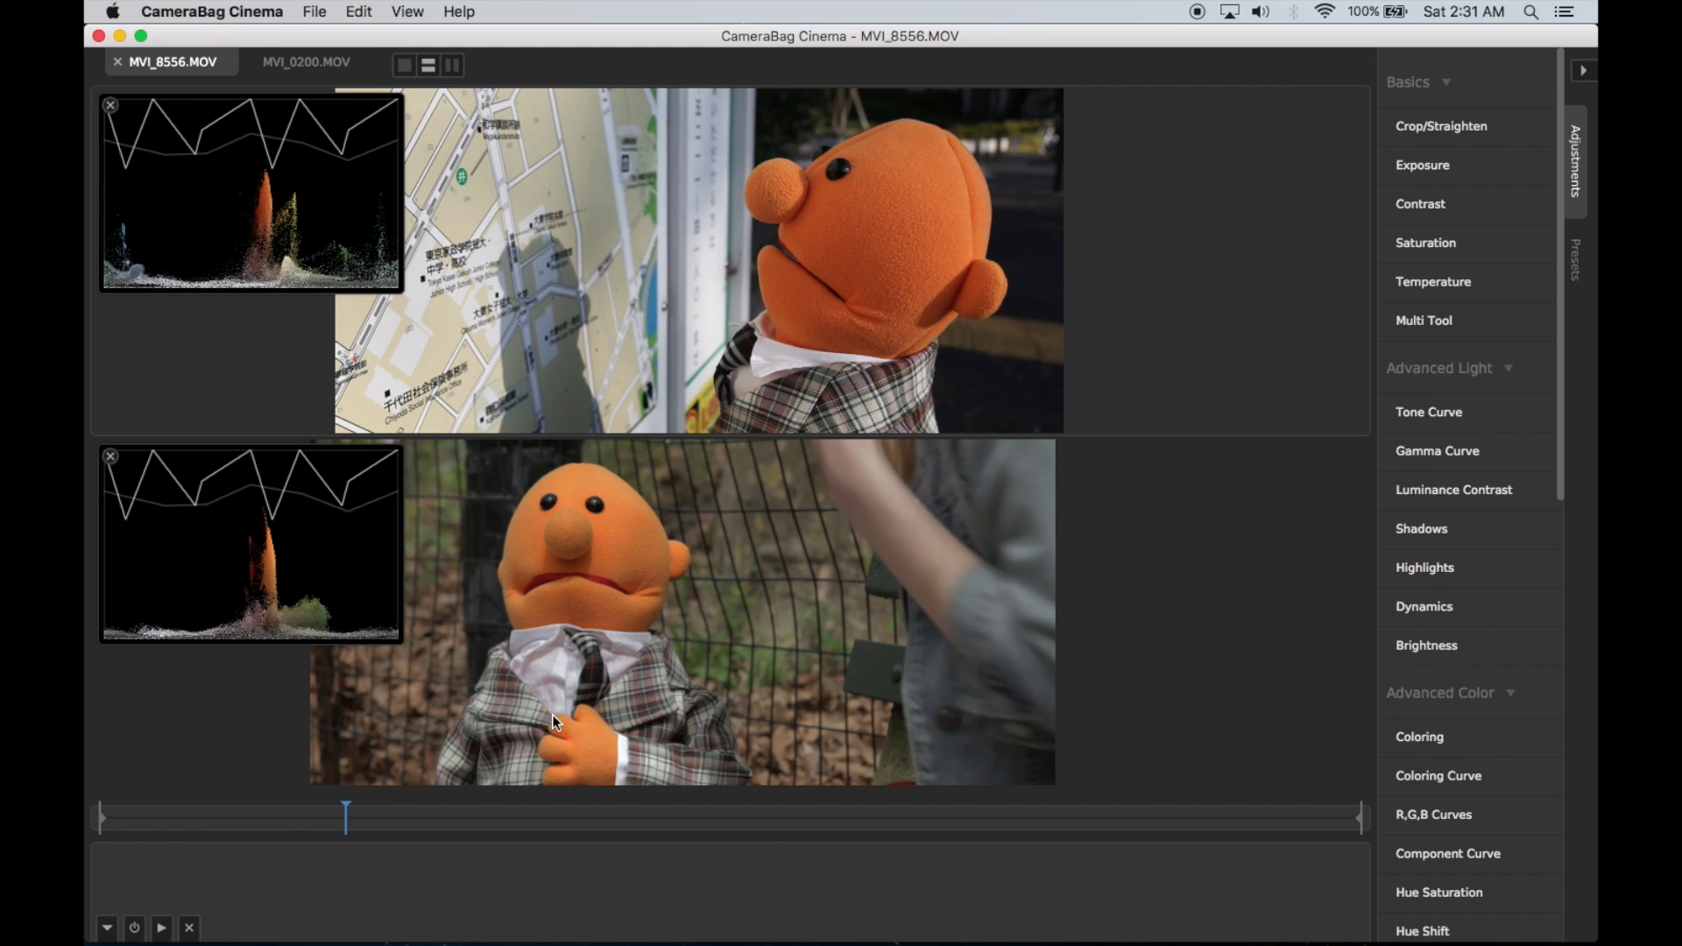
Step: Add Hue Shift to MVI_0200, nudging the puppet's orange toward yellow at Amount 15.82
{"action": "key", "text": "ctrl+Tab"}
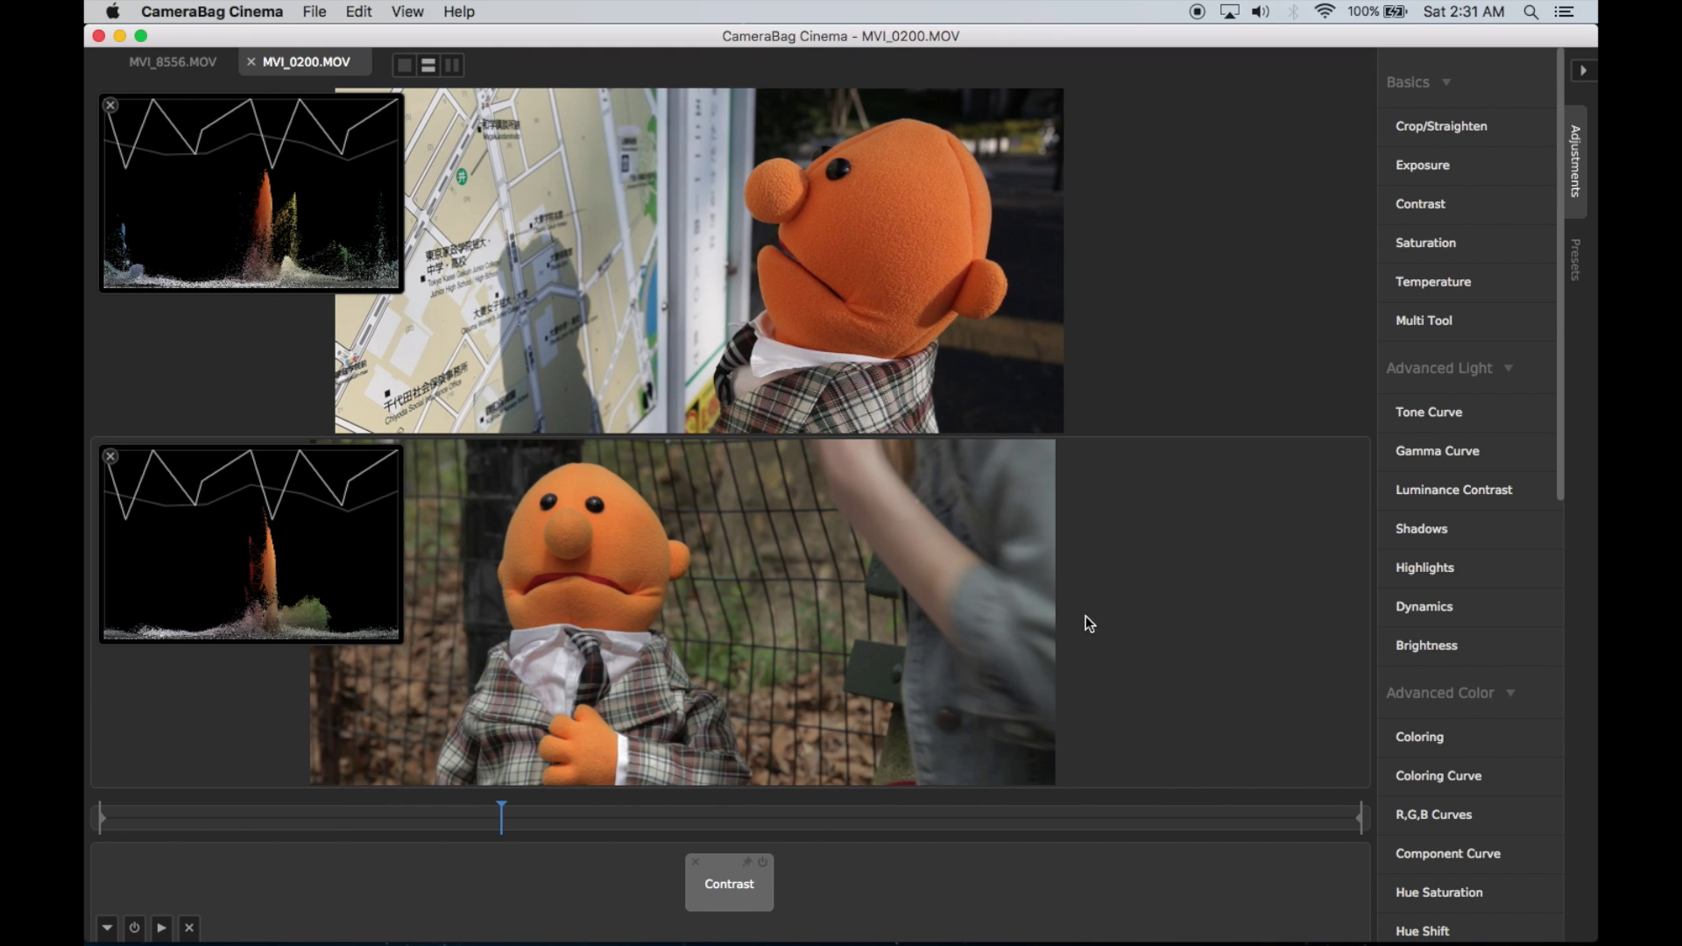
{"action": "scroll", "coordinate": [1441, 469], "scroll_direction": "down", "scroll_amount": 5}
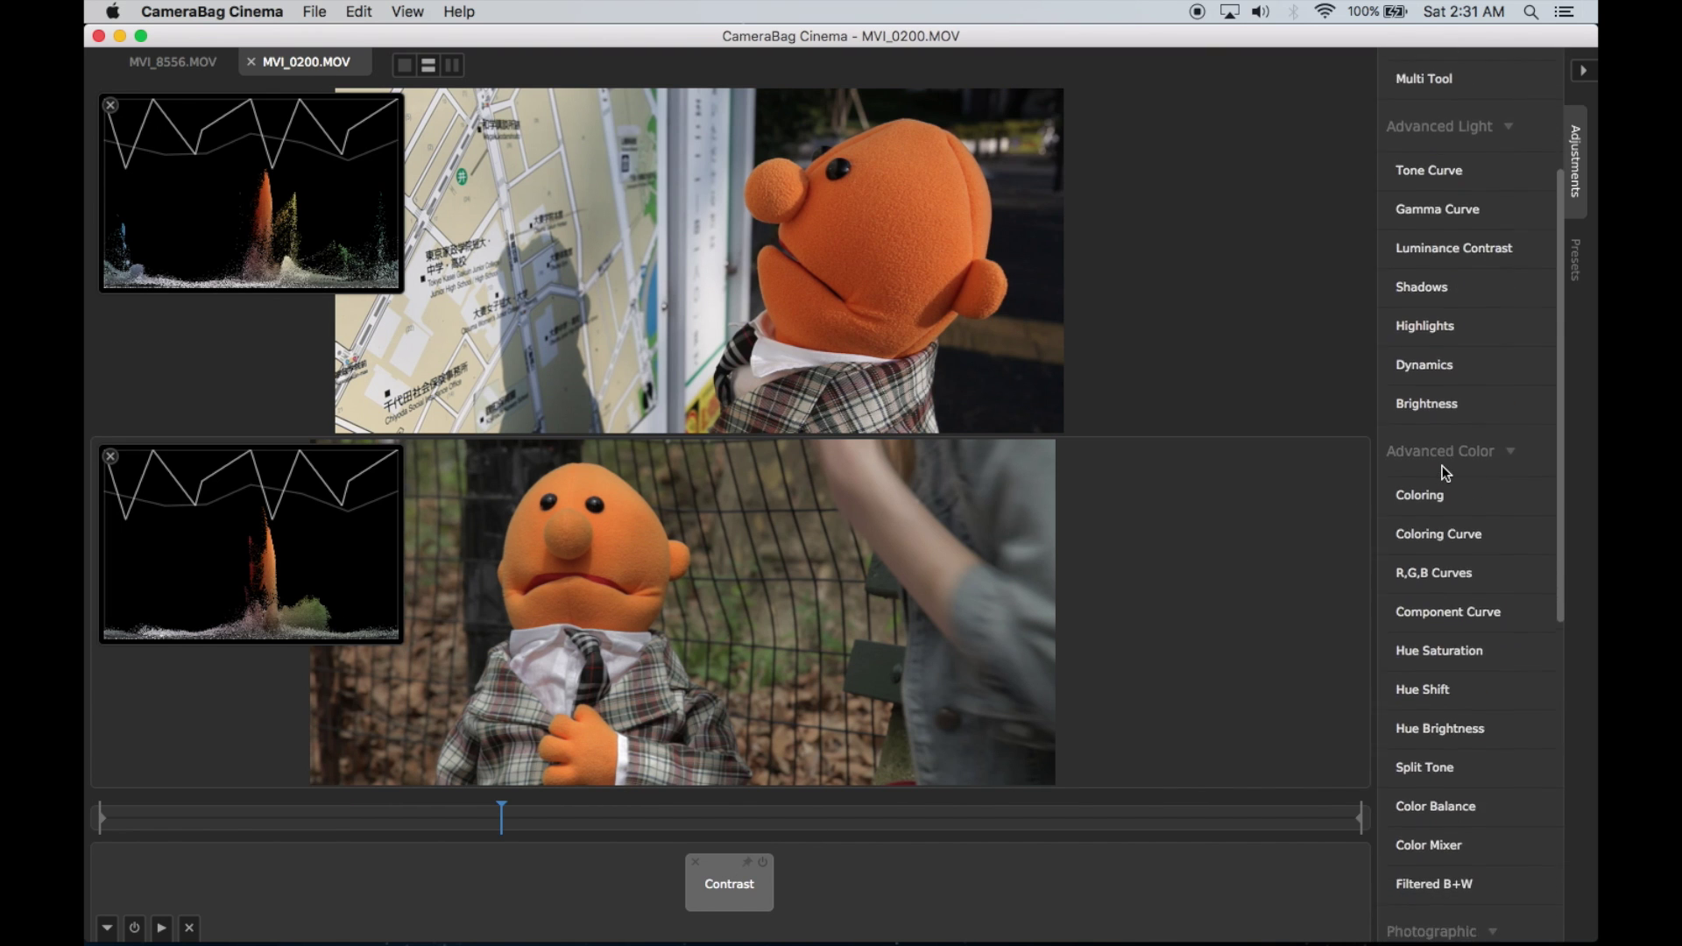
{"action": "scroll", "coordinate": [1441, 517], "scroll_direction": "down", "scroll_amount": 4}
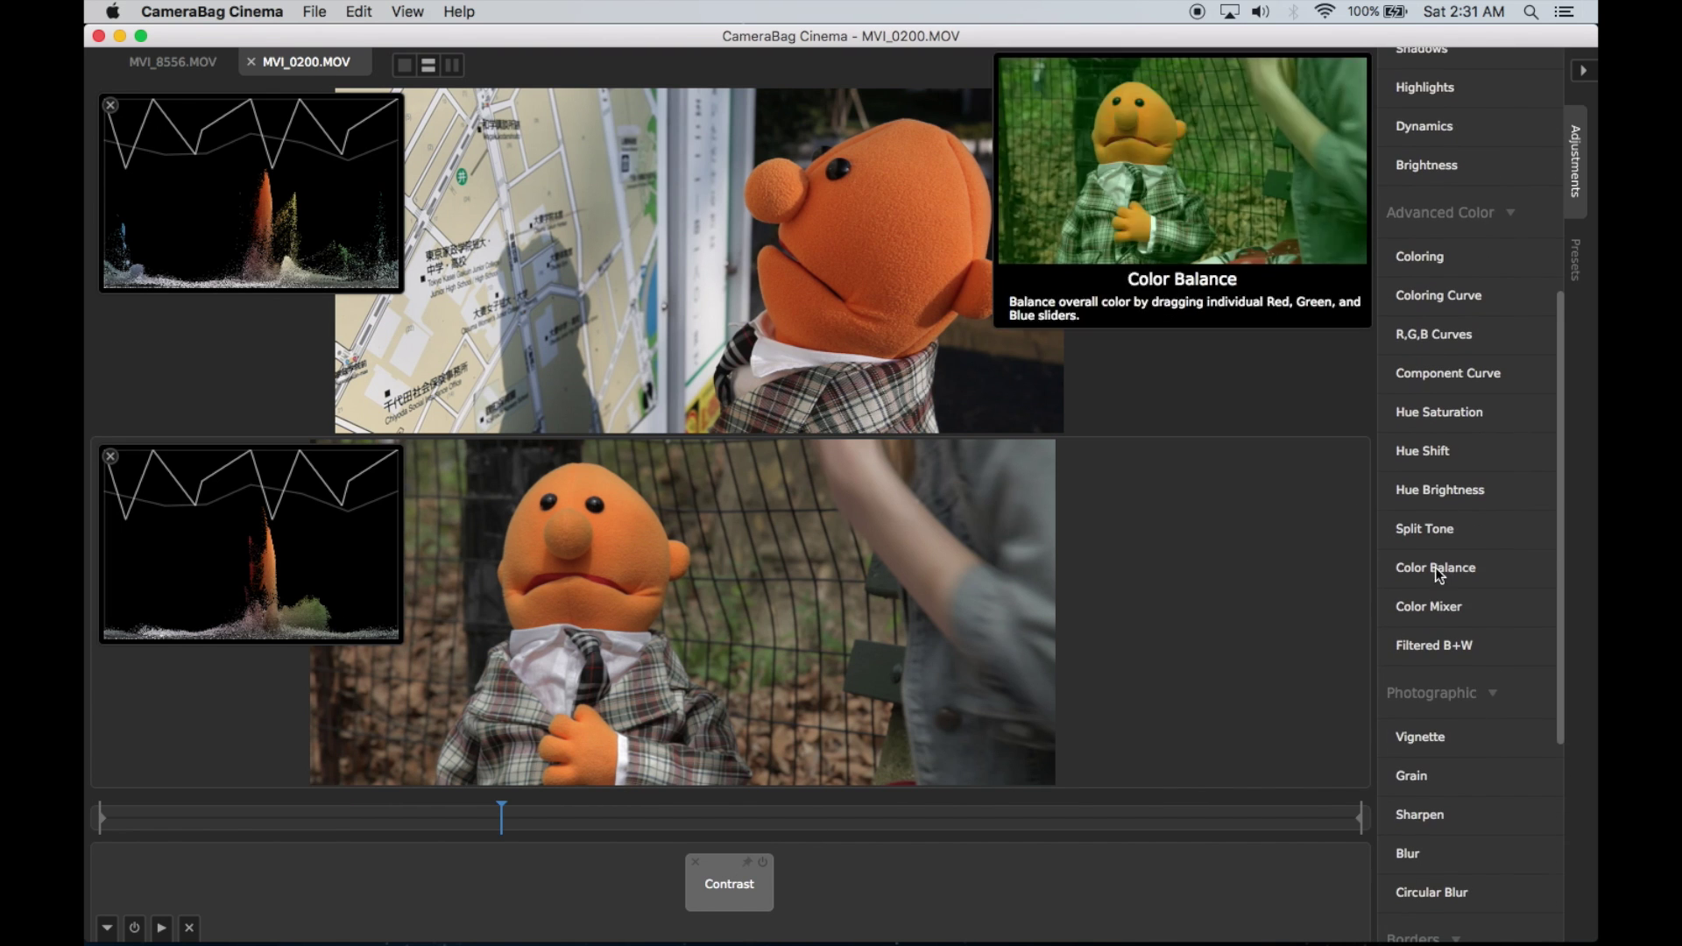
{"action": "left_click", "coordinate": [1450, 448]}
{"action": "left_click", "coordinate": [1031, 623]}
{"action": "mouse_move", "coordinate": [1031, 622]}
{"action": "left_mouse_down"}
{"action": "mouse_move", "coordinate": [1022, 555]}
{"action": "mouse_move", "coordinate": [1025, 649]}
{"action": "mouse_move", "coordinate": [1040, 563]}
{"action": "mouse_move", "coordinate": [1034, 622]}
{"action": "left_mouse_up"}
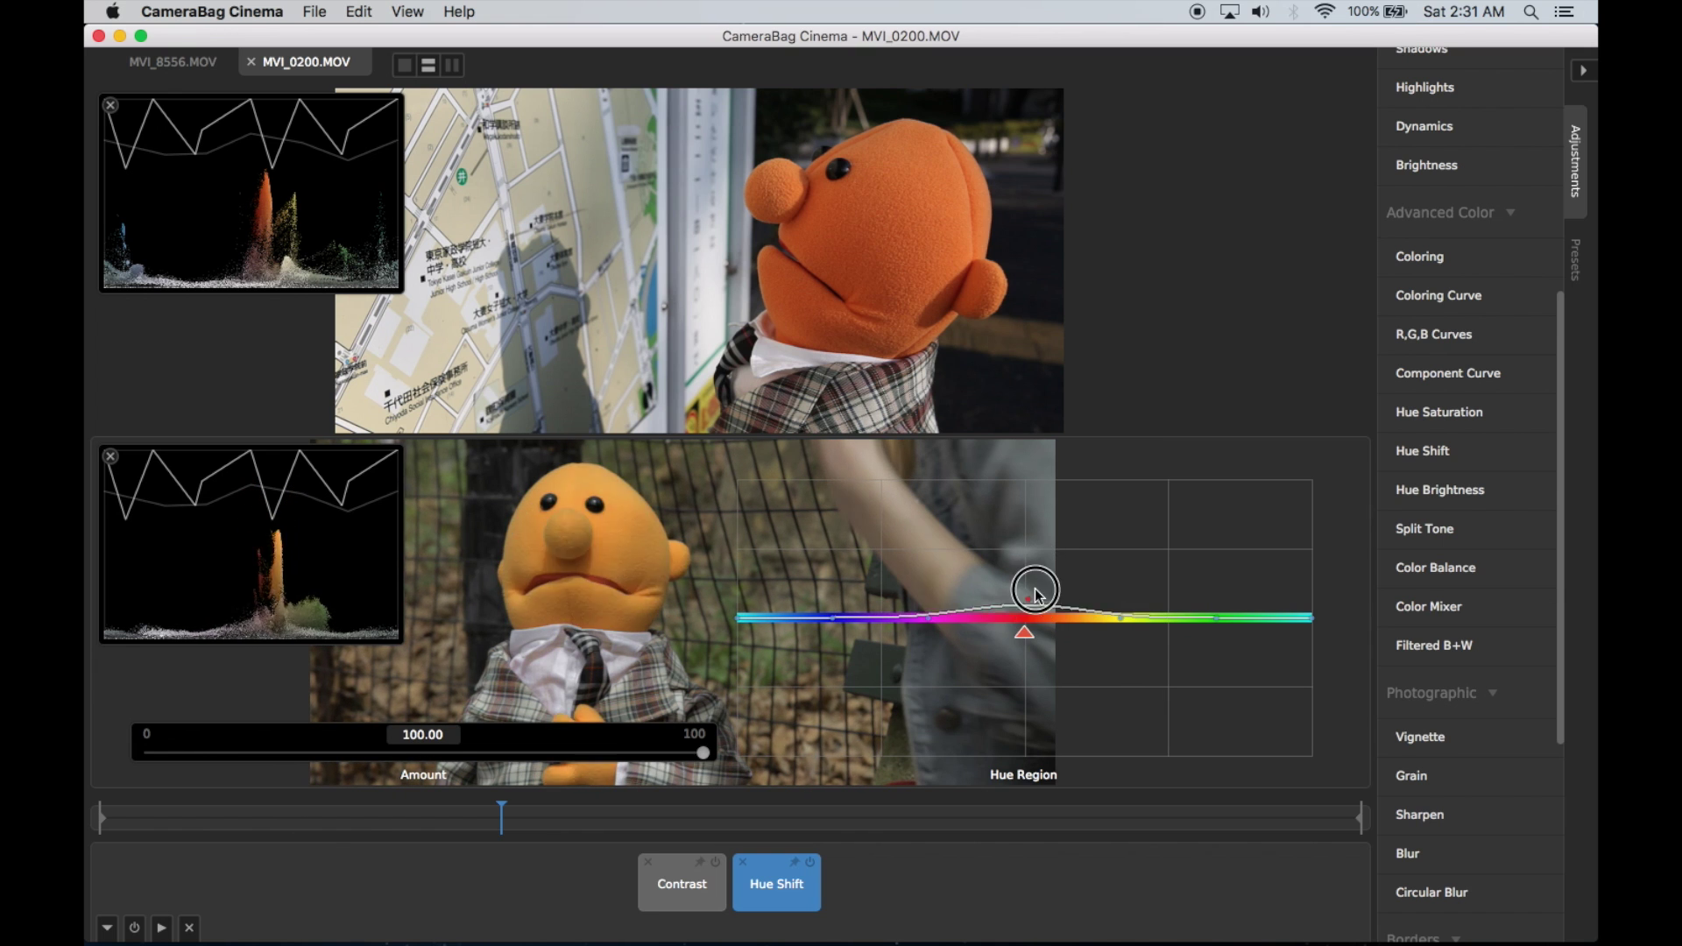
{"action": "mouse_move", "coordinate": [1037, 590]}
{"action": "left_mouse_down"}
{"action": "mouse_move", "coordinate": [1037, 619]}
{"action": "mouse_move", "coordinate": [1031, 599]}
{"action": "left_mouse_up"}
{"action": "left_click_drag", "start_coordinate": [562, 757], "coordinate": [233, 764]}
{"action": "left_click", "coordinate": [1033, 594]}
{"action": "left_click_drag", "start_coordinate": [1033, 595], "coordinate": [1126, 628]}
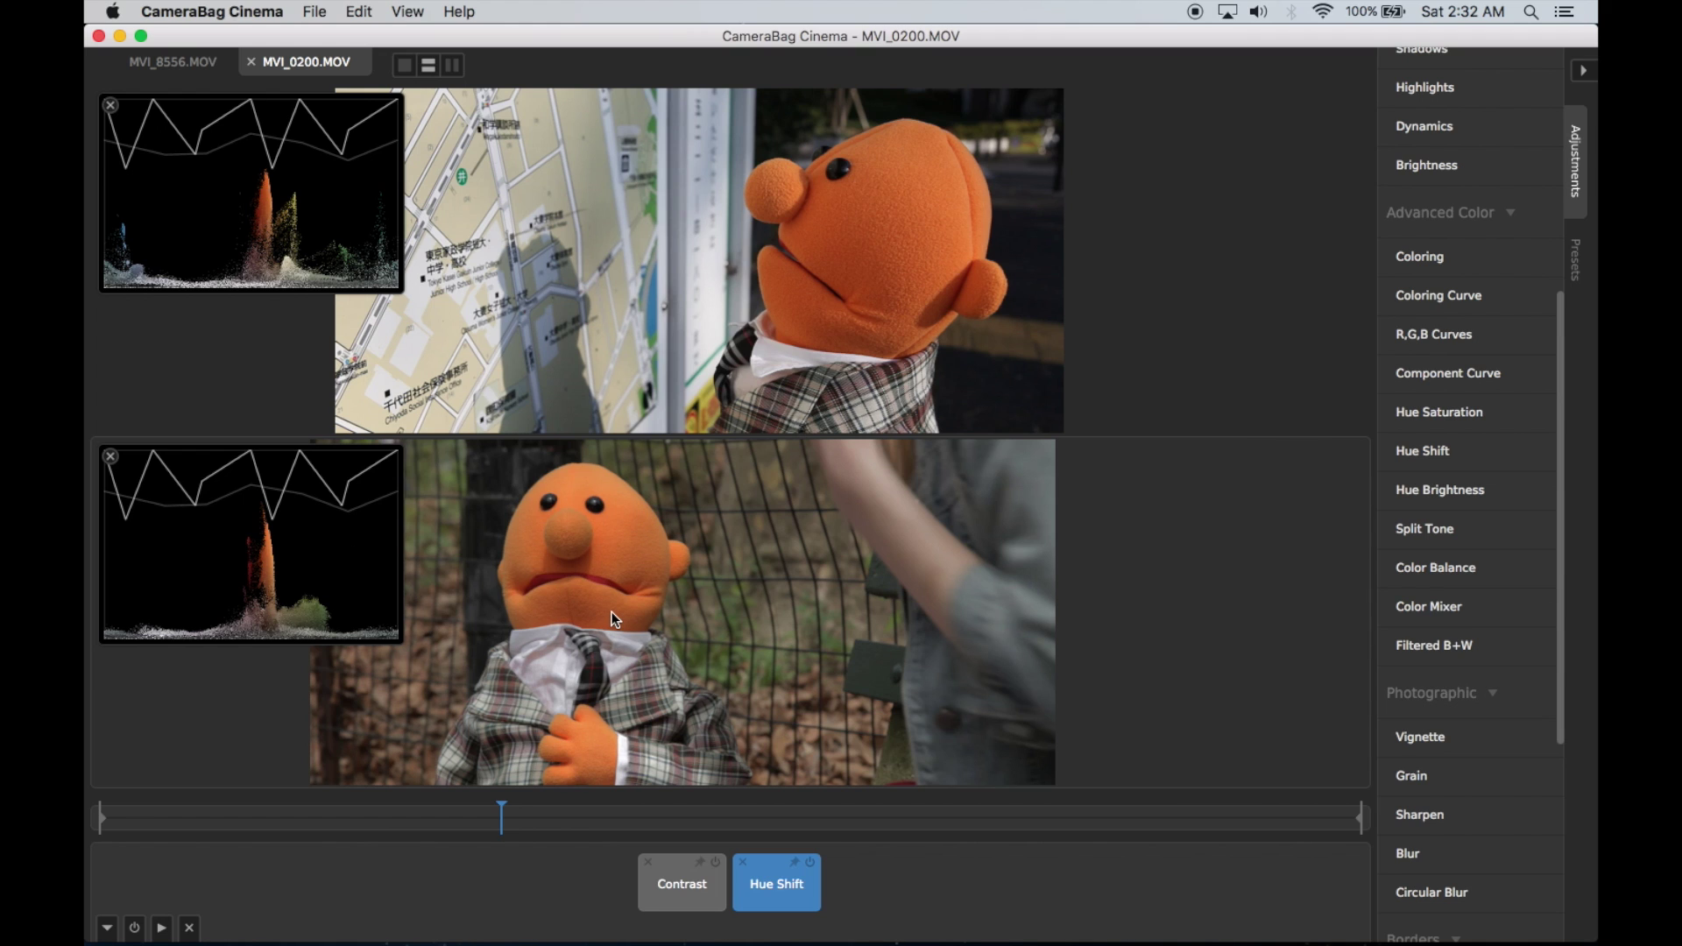
Step: Add Hue Saturation at Amount 100 with a slight saturation dip on the orange hues
{"action": "left_click", "coordinate": [894, 896]}
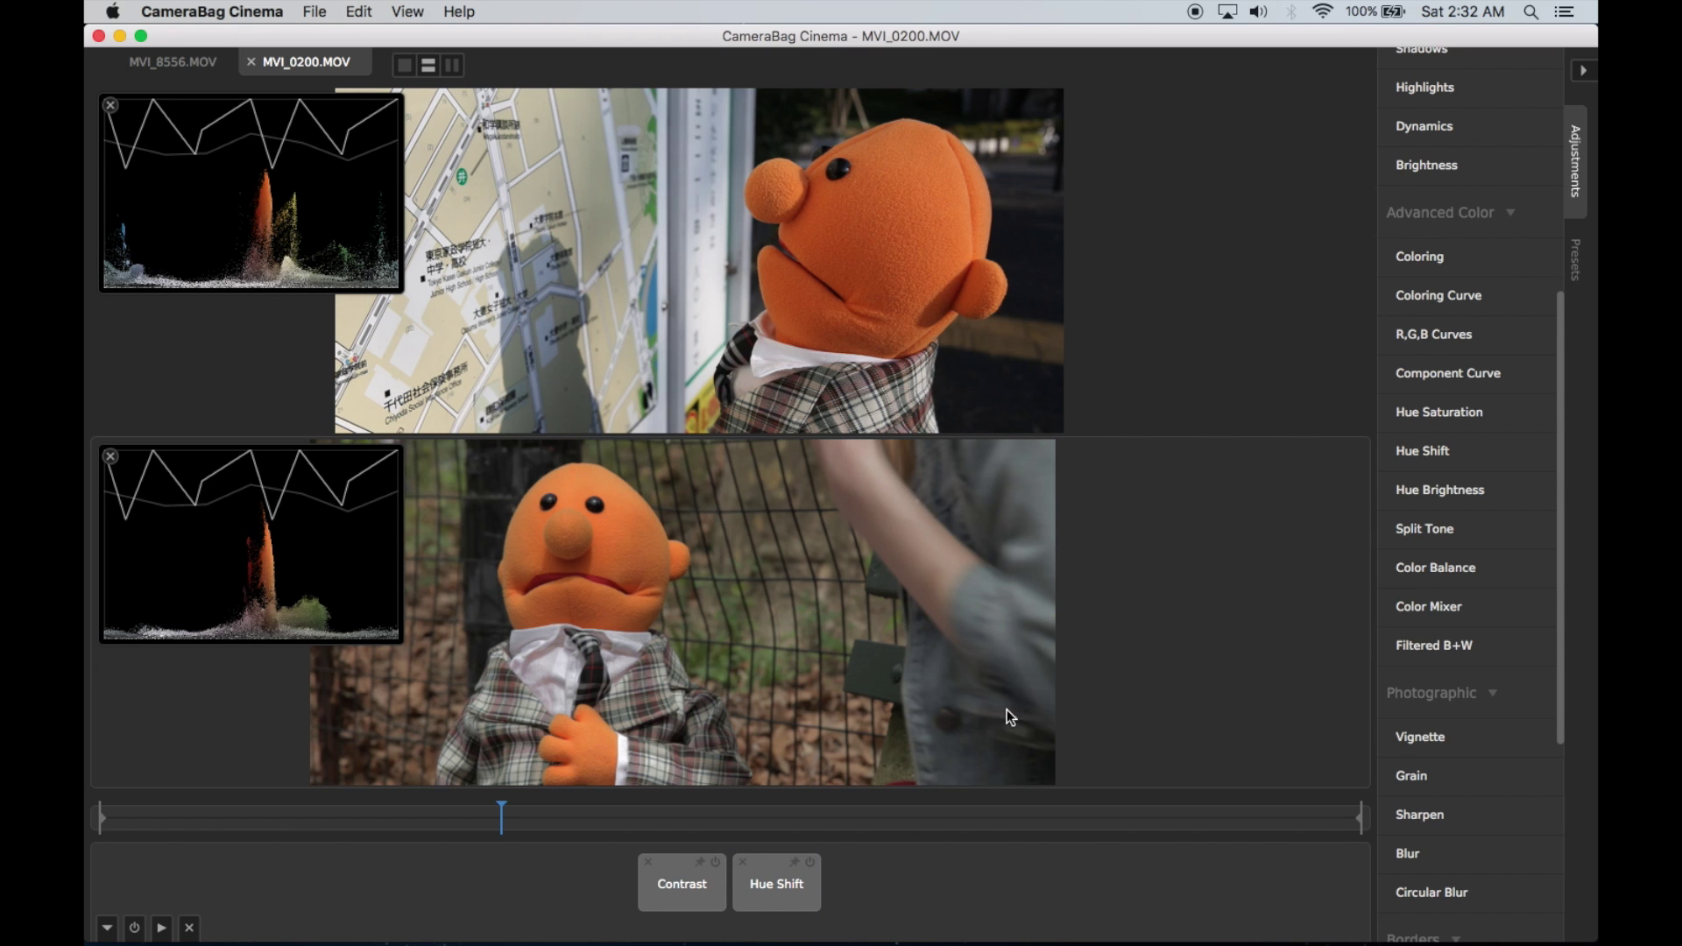
{"action": "mouse_move", "coordinate": [1536, 538]}
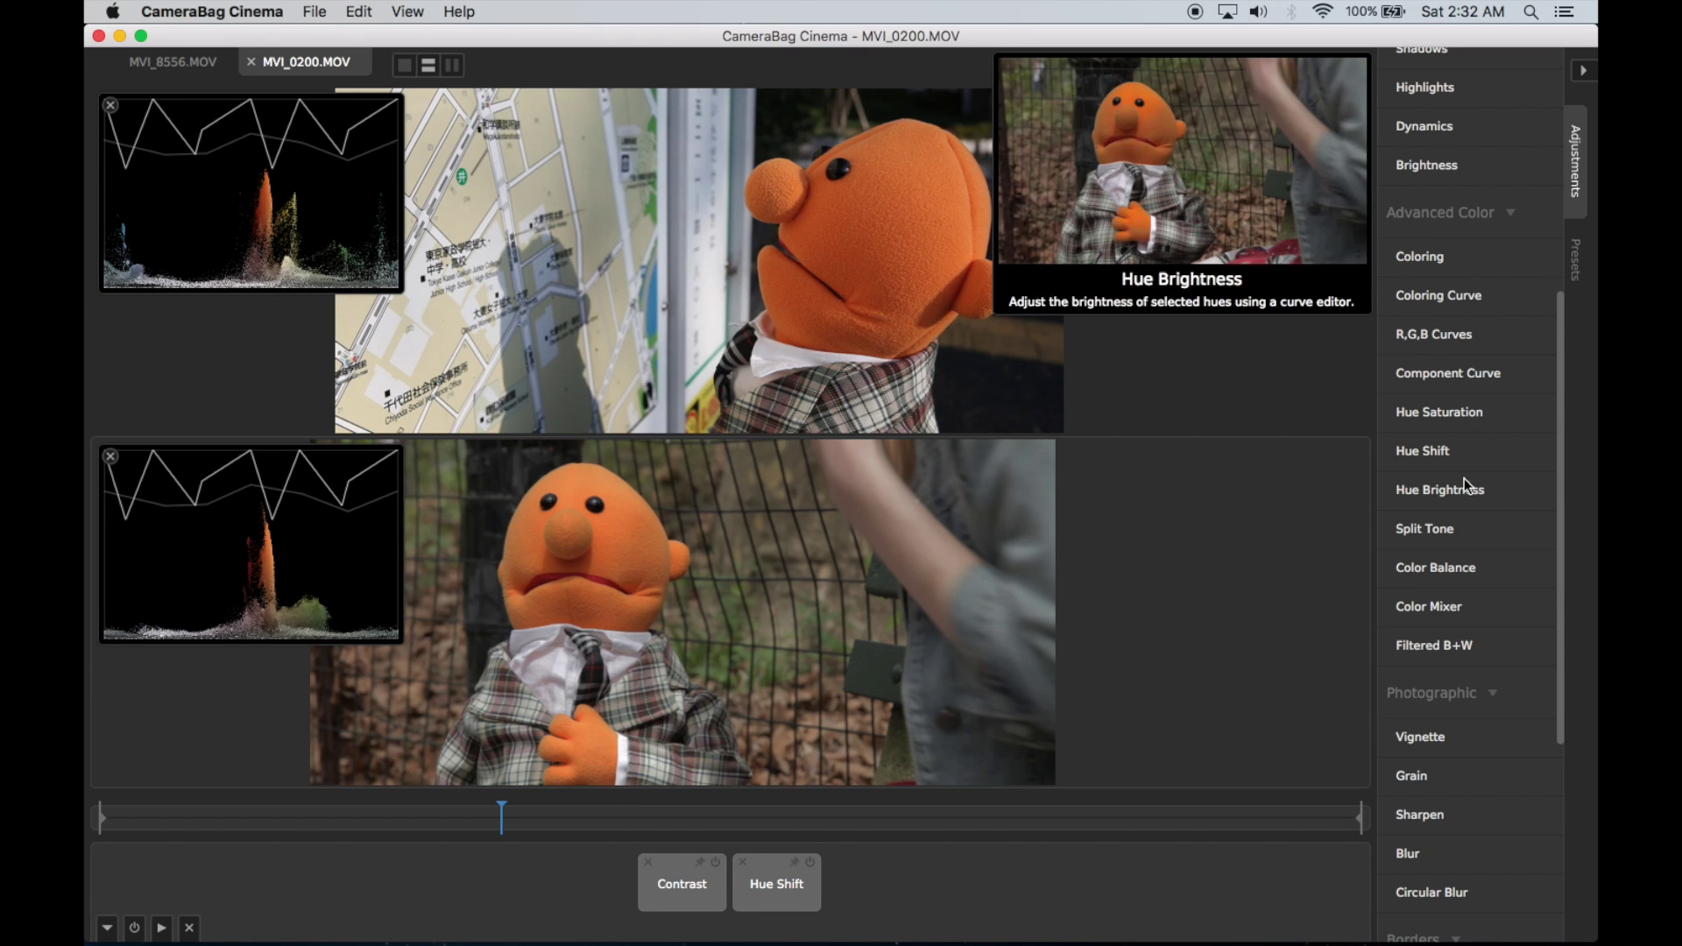
{"action": "left_click", "coordinate": [1478, 420]}
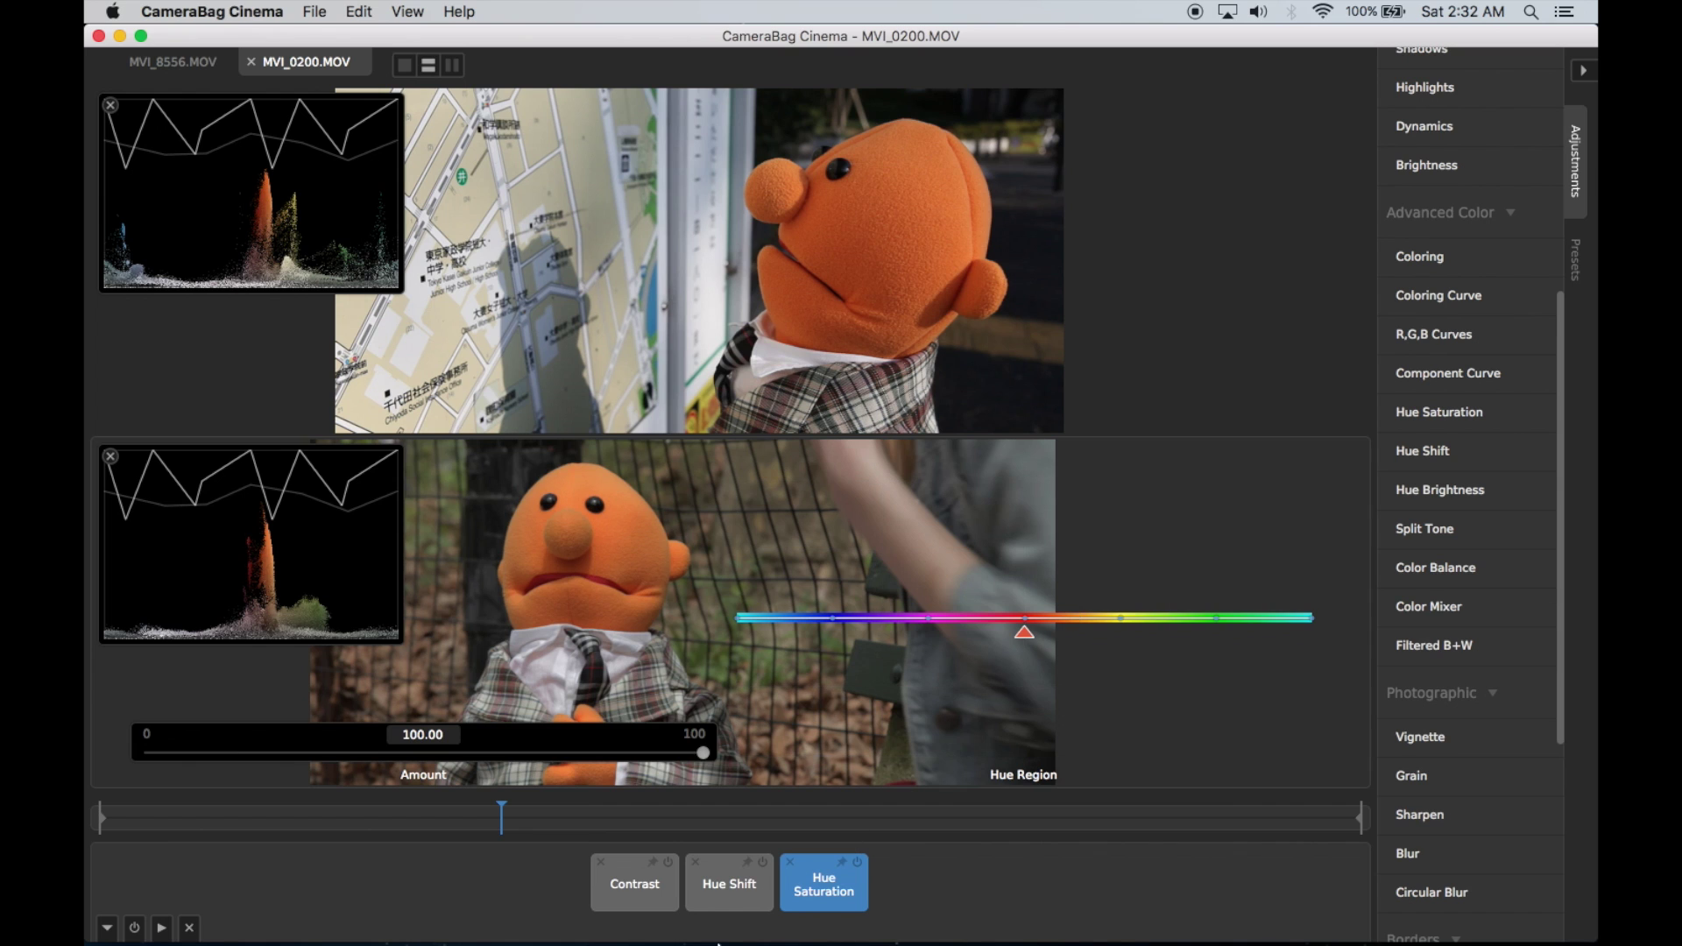
{"action": "mouse_move", "coordinate": [1024, 631]}
{"action": "left_mouse_down"}
{"action": "mouse_move", "coordinate": [1023, 590]}
{"action": "mouse_move", "coordinate": [1025, 676]}
{"action": "mouse_move", "coordinate": [1025, 632]}
{"action": "left_mouse_up"}
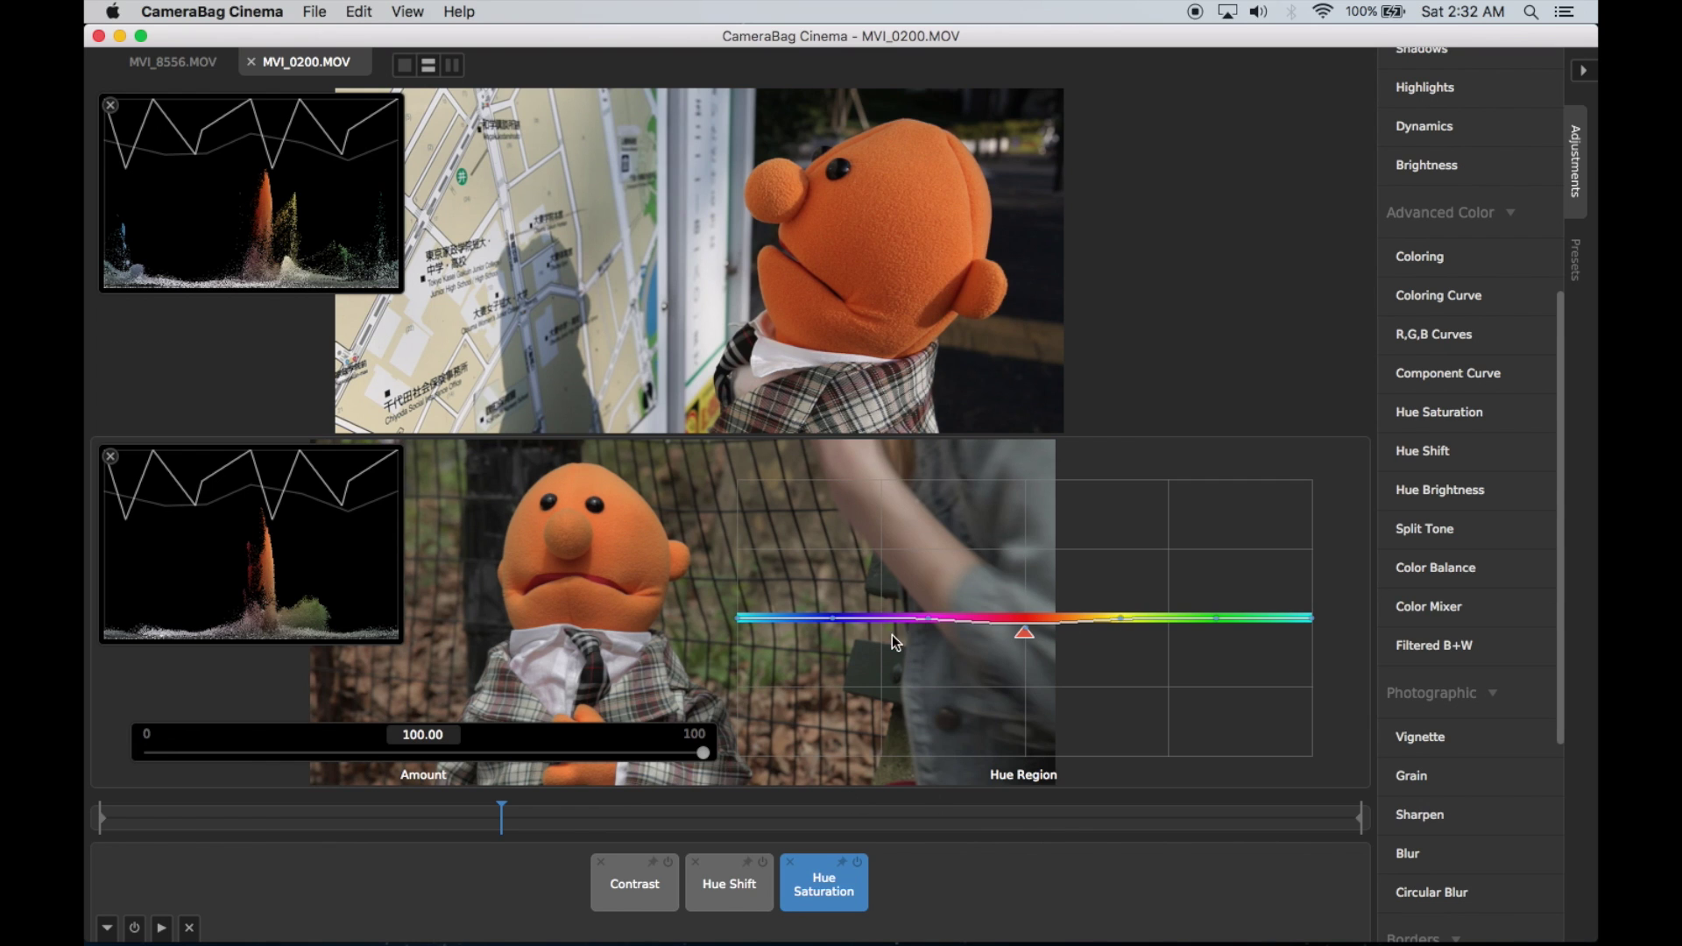
{"action": "left_click_drag", "start_coordinate": [1023, 637], "coordinate": [1029, 643]}
{"action": "left_click", "coordinate": [961, 888]}
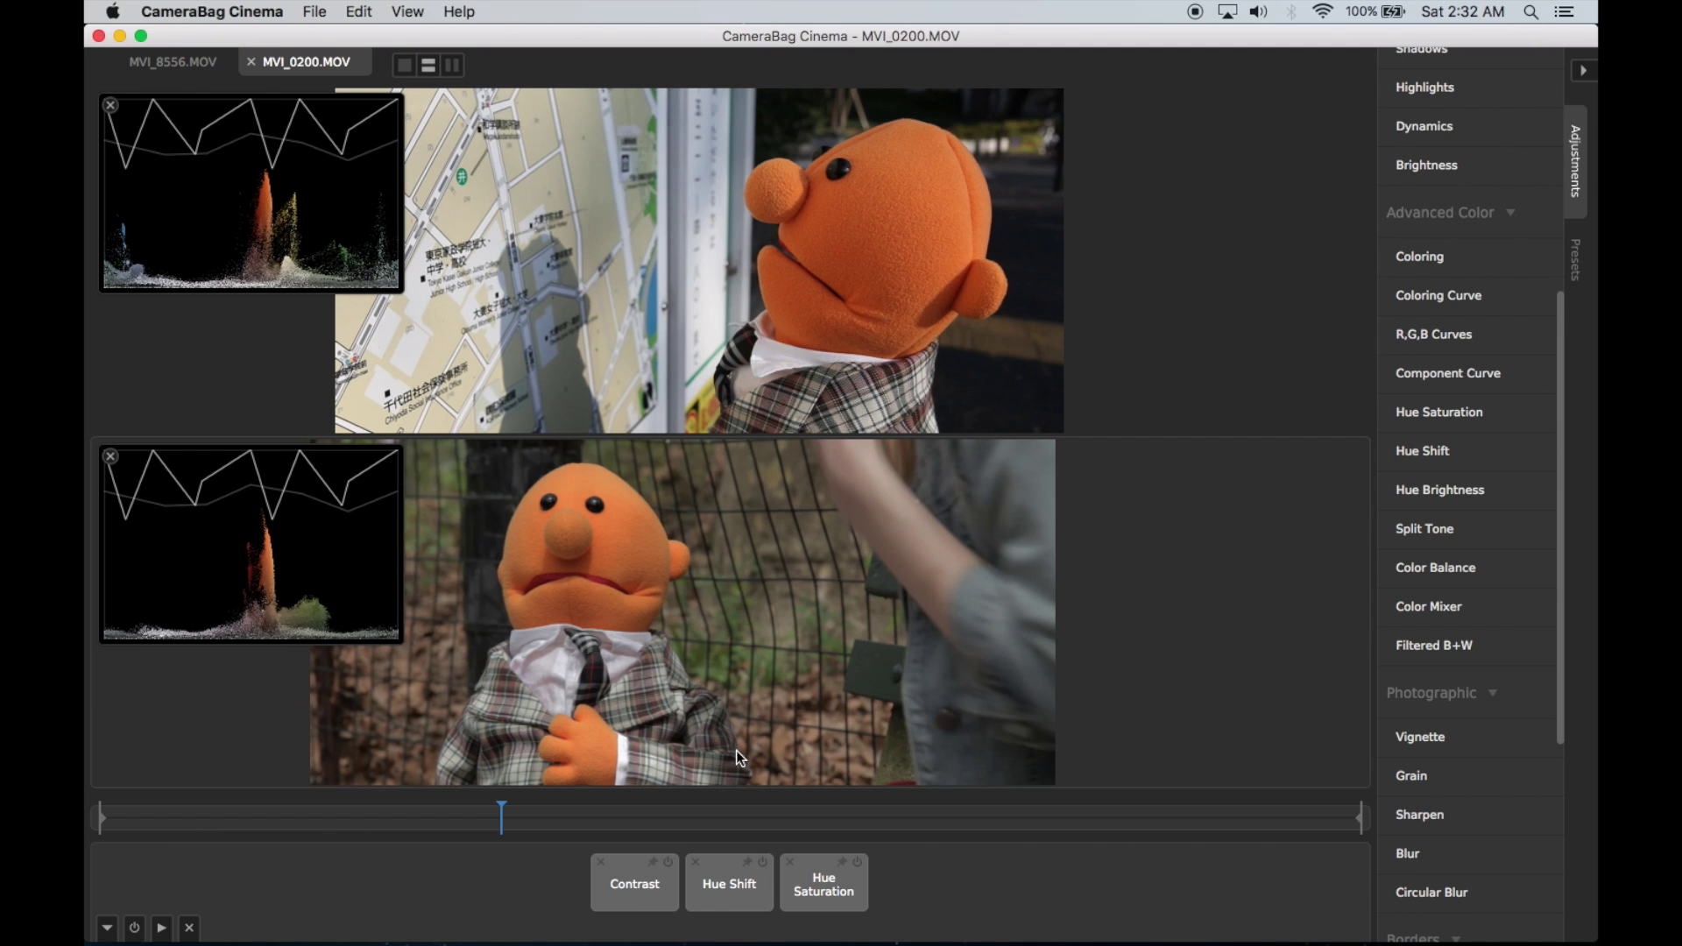
Step: Retune the Contrast tile to Amount 73.07 and Contrast Origin 185.37
{"action": "left_click", "coordinate": [634, 885]}
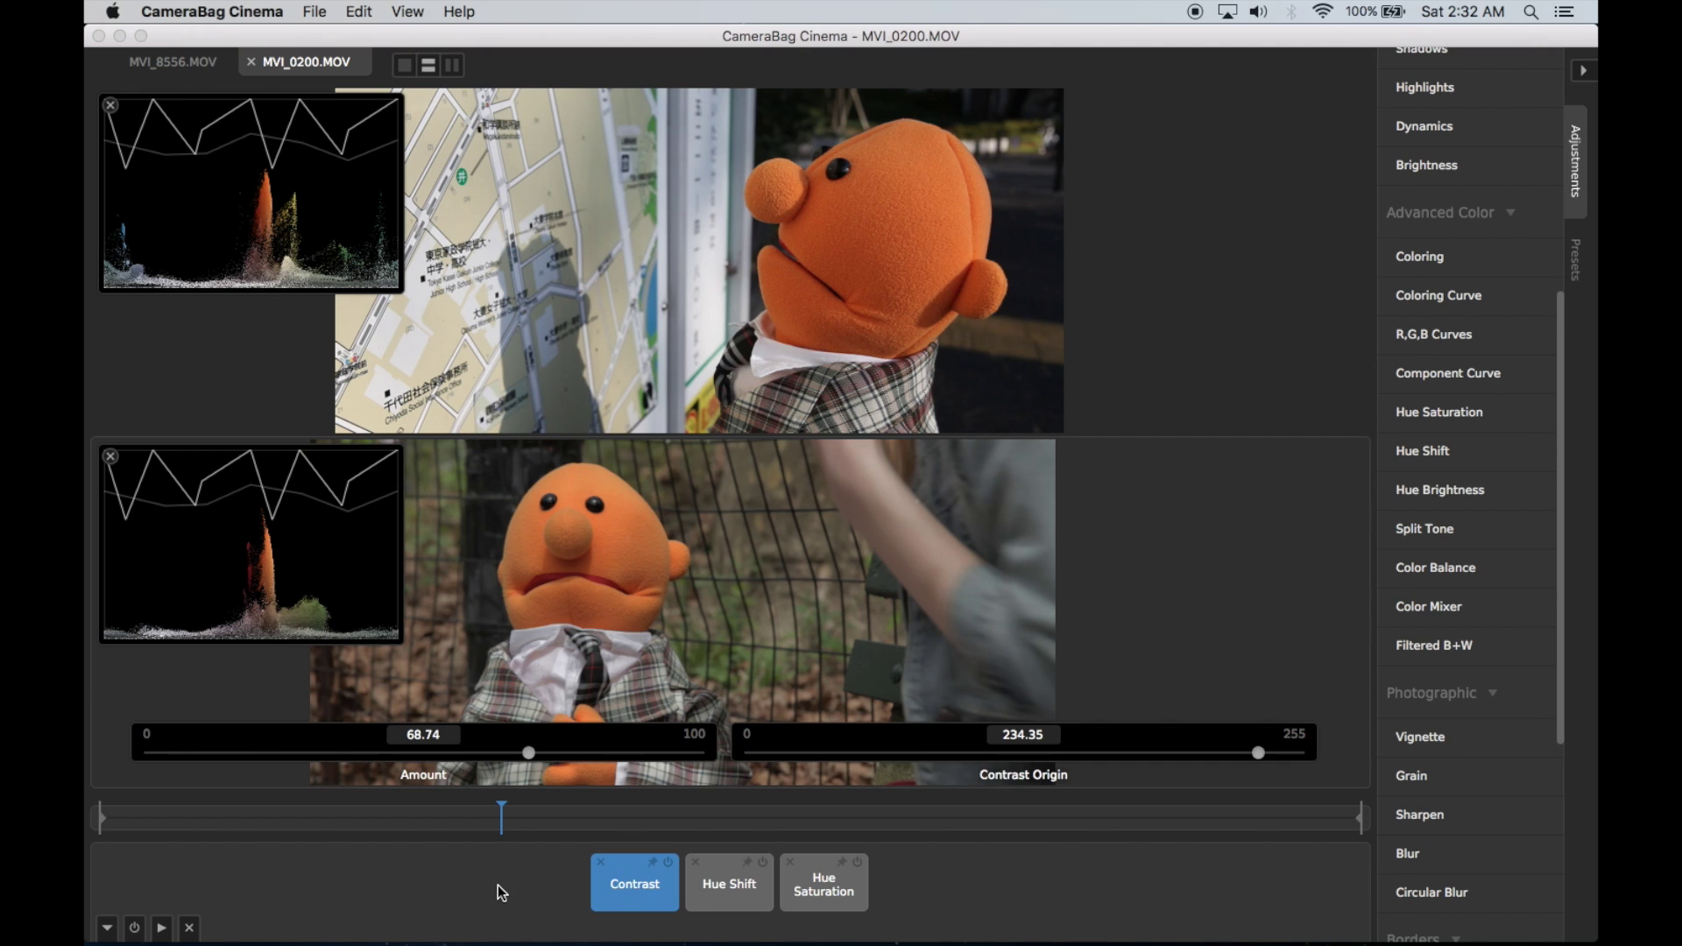
{"action": "left_click_drag", "start_coordinate": [529, 750], "coordinate": [553, 754]}
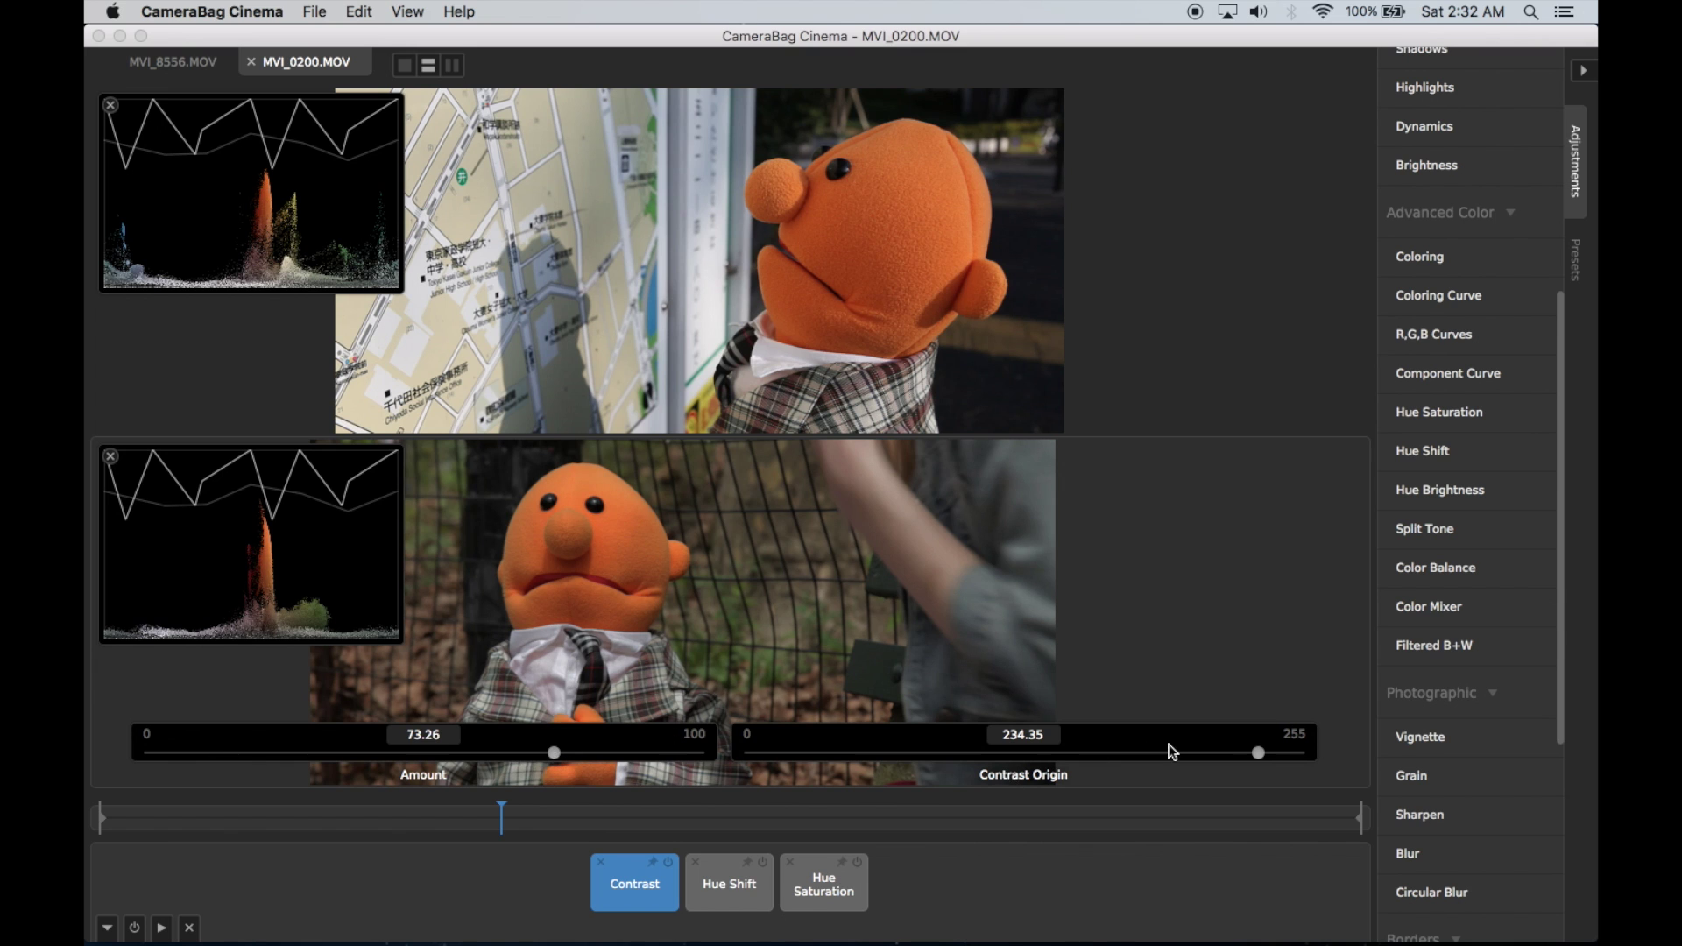
{"action": "left_click", "coordinate": [1258, 754]}
{"action": "left_click_drag", "start_coordinate": [1259, 754], "coordinate": [1150, 750]}
{"action": "mouse_move", "coordinate": [556, 756]}
{"action": "left_mouse_down"}
{"action": "mouse_move", "coordinate": [518, 755]}
{"action": "mouse_move", "coordinate": [555, 757]}
{"action": "left_mouse_up"}
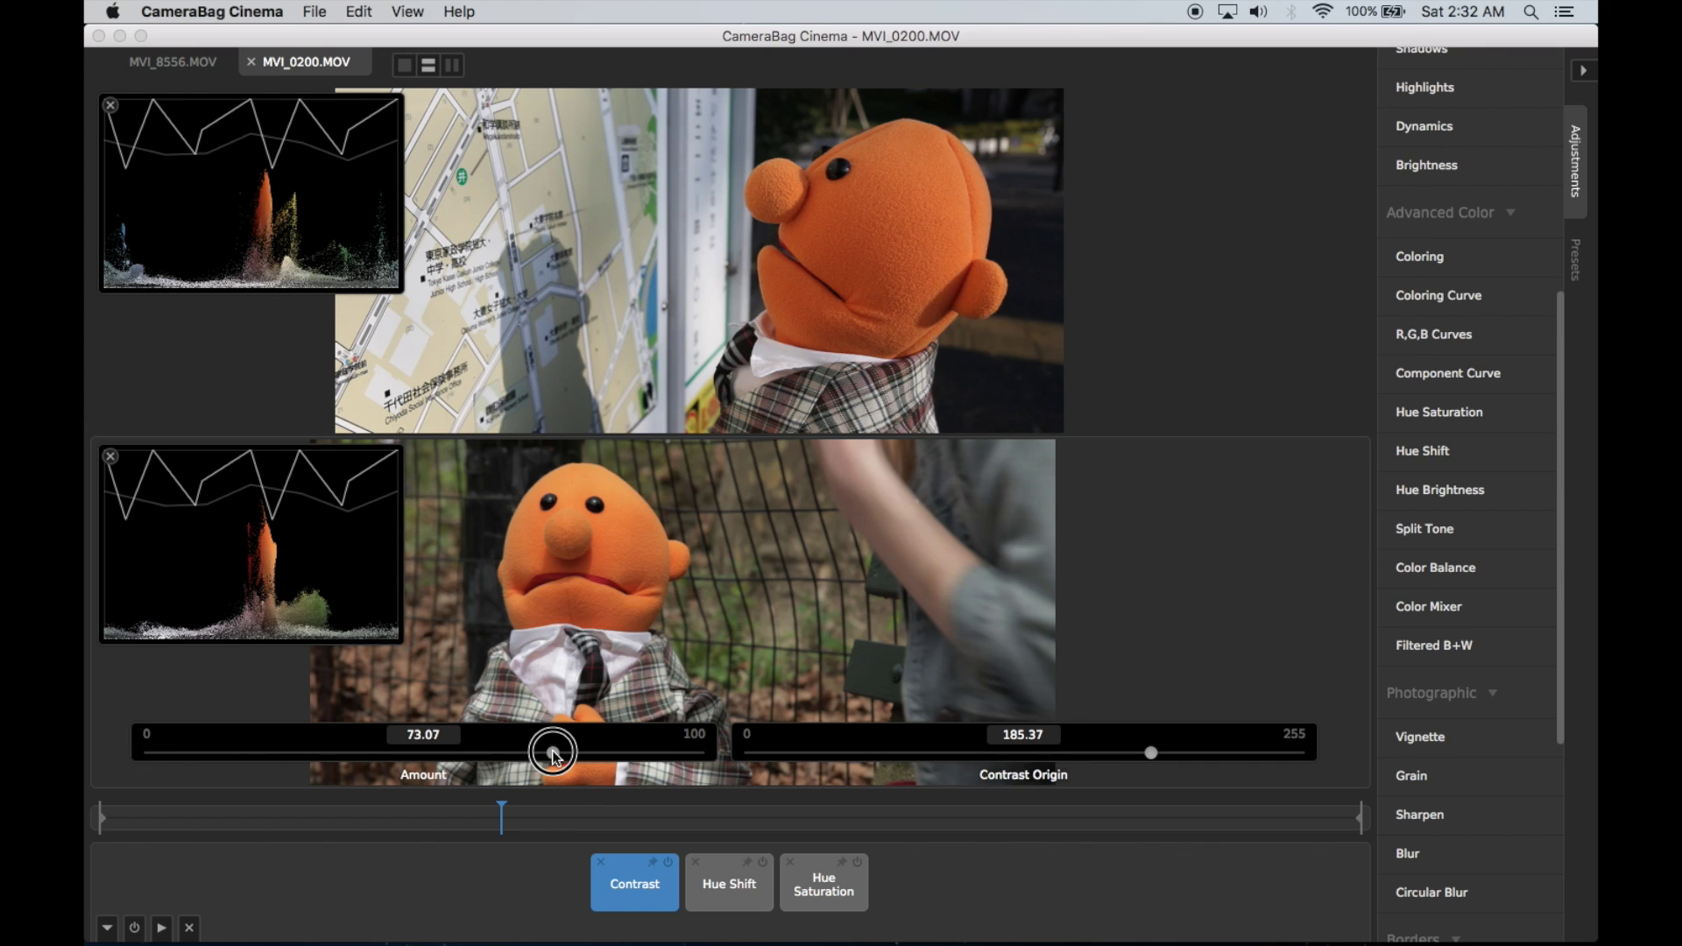
{"action": "left_click", "coordinate": [999, 855]}
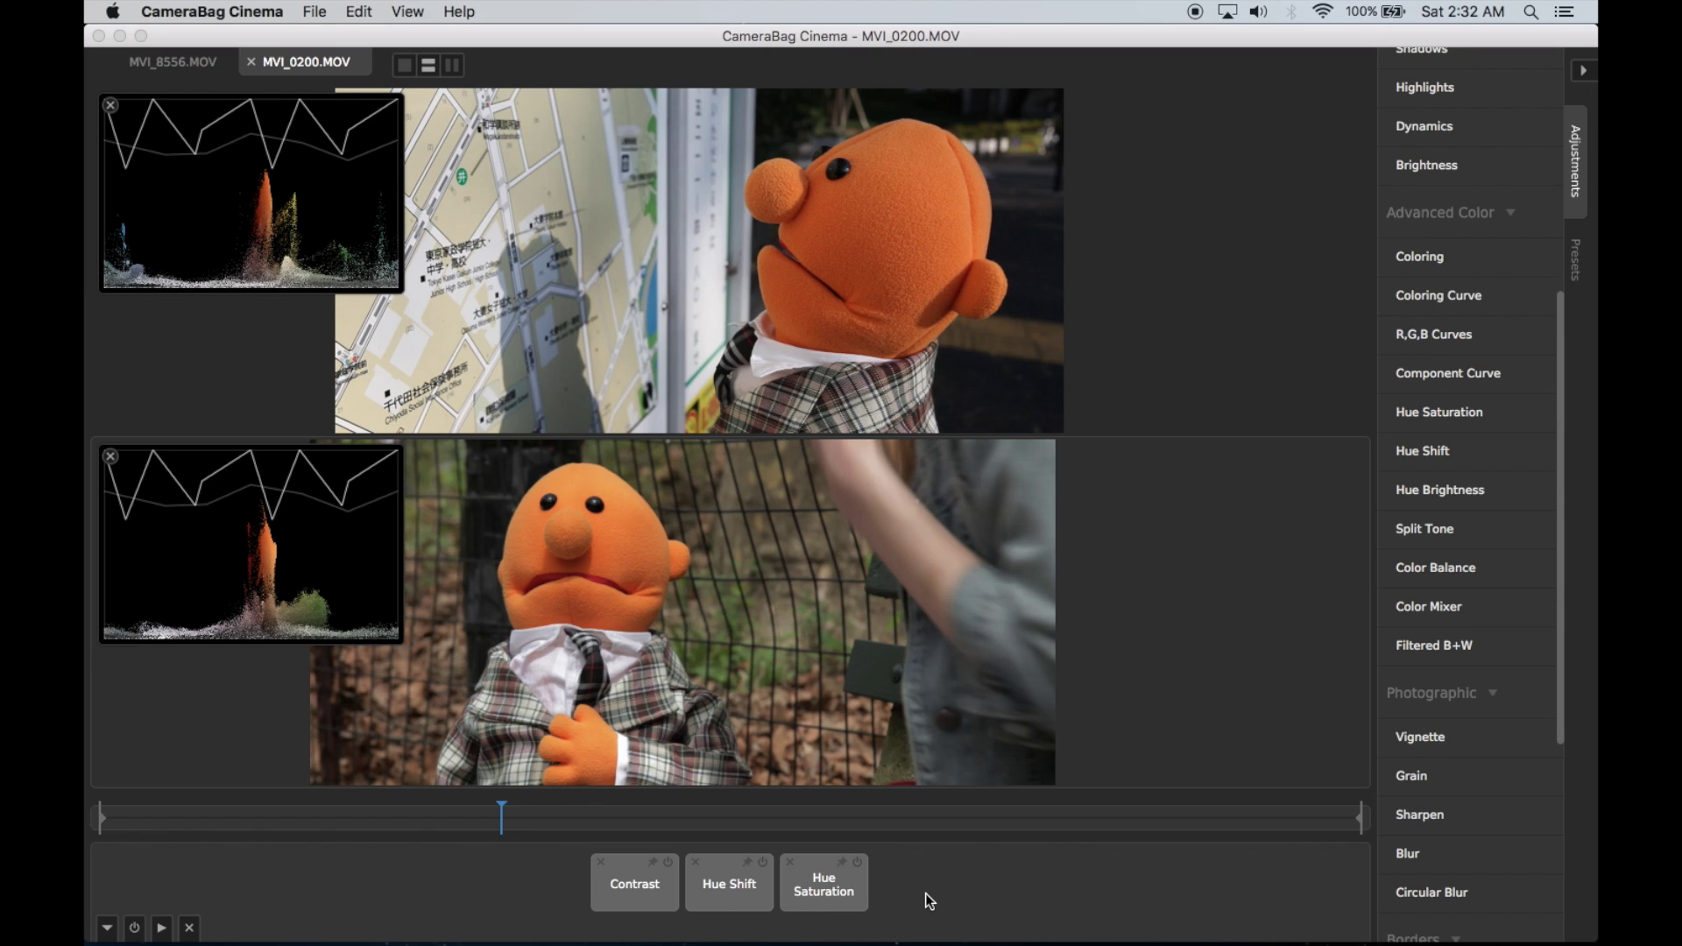
Step: Show the Pixel Inspector and place it to the right of the top clip
{"action": "key", "text": "super+i"}
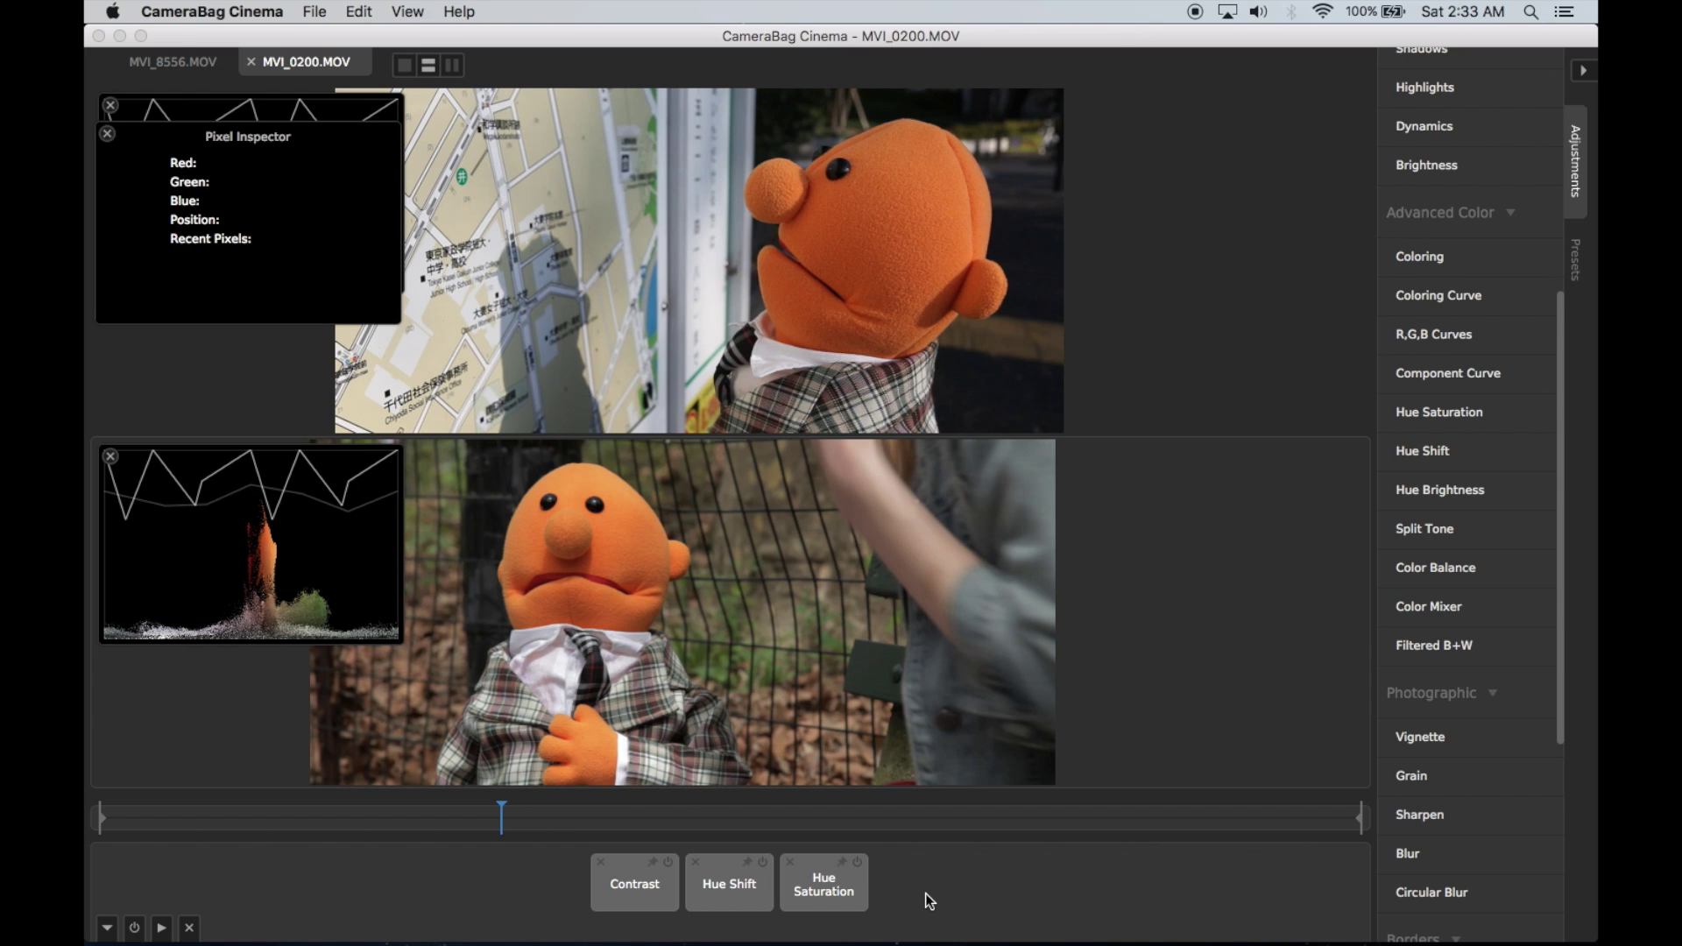
{"action": "left_click_drag", "start_coordinate": [252, 137], "coordinate": [1306, 97]}
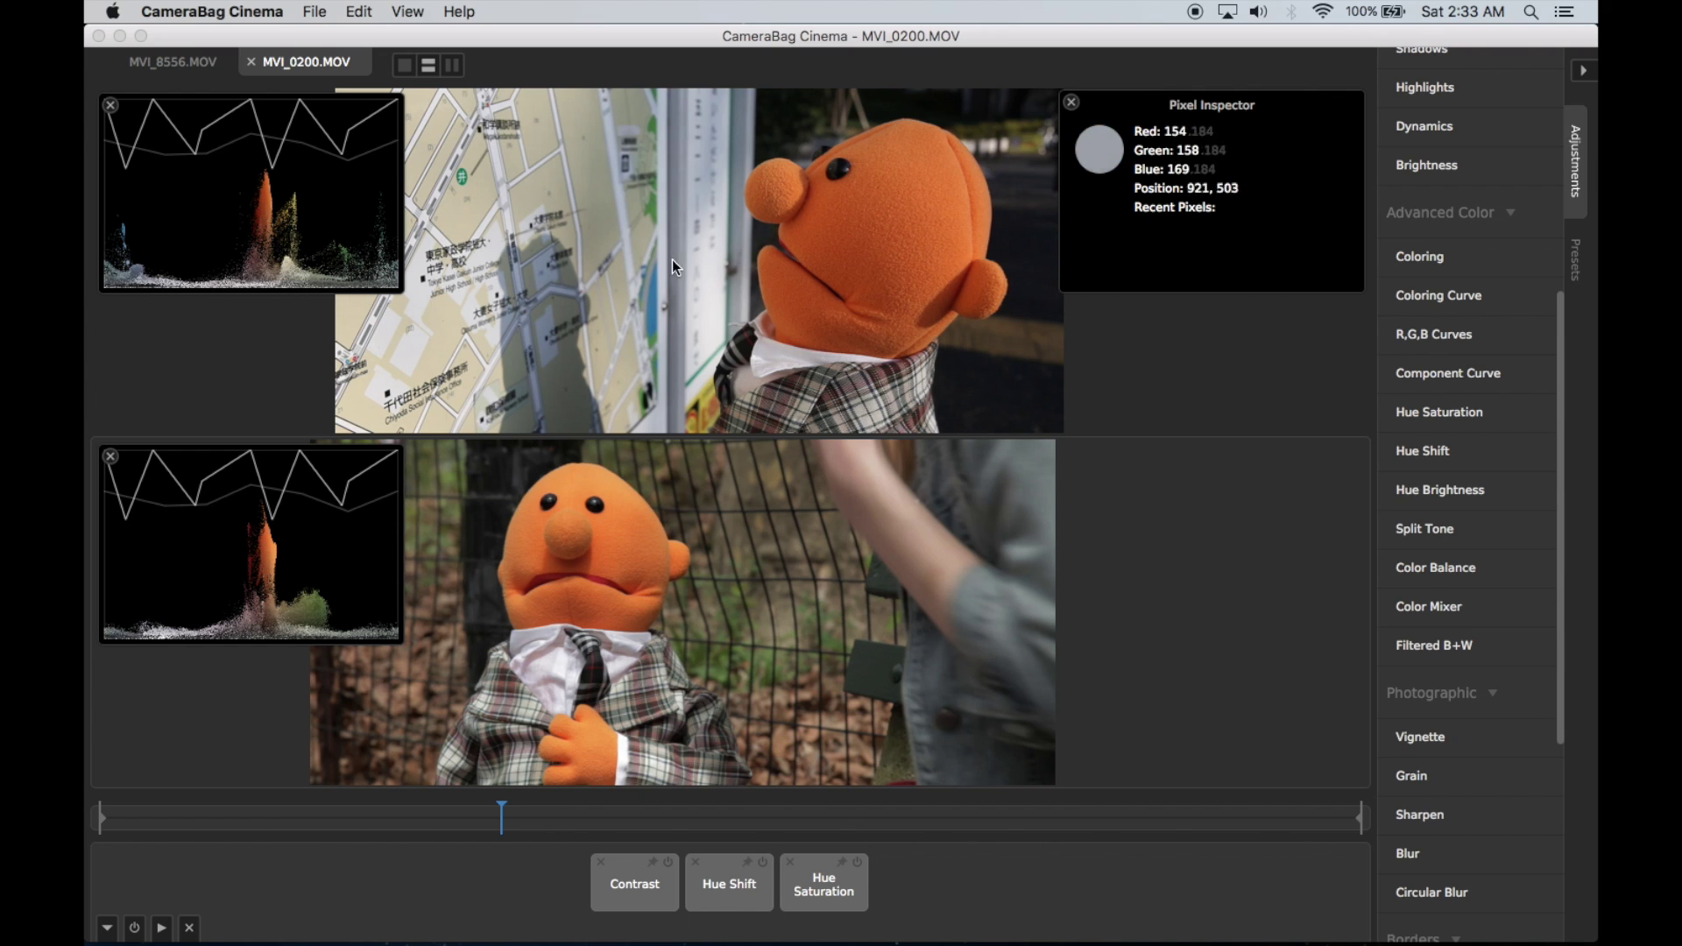
Step: Activate the MVI_8556 clip and sample the map's greys and the puppet's orange face
{"action": "left_click", "coordinate": [593, 181]}
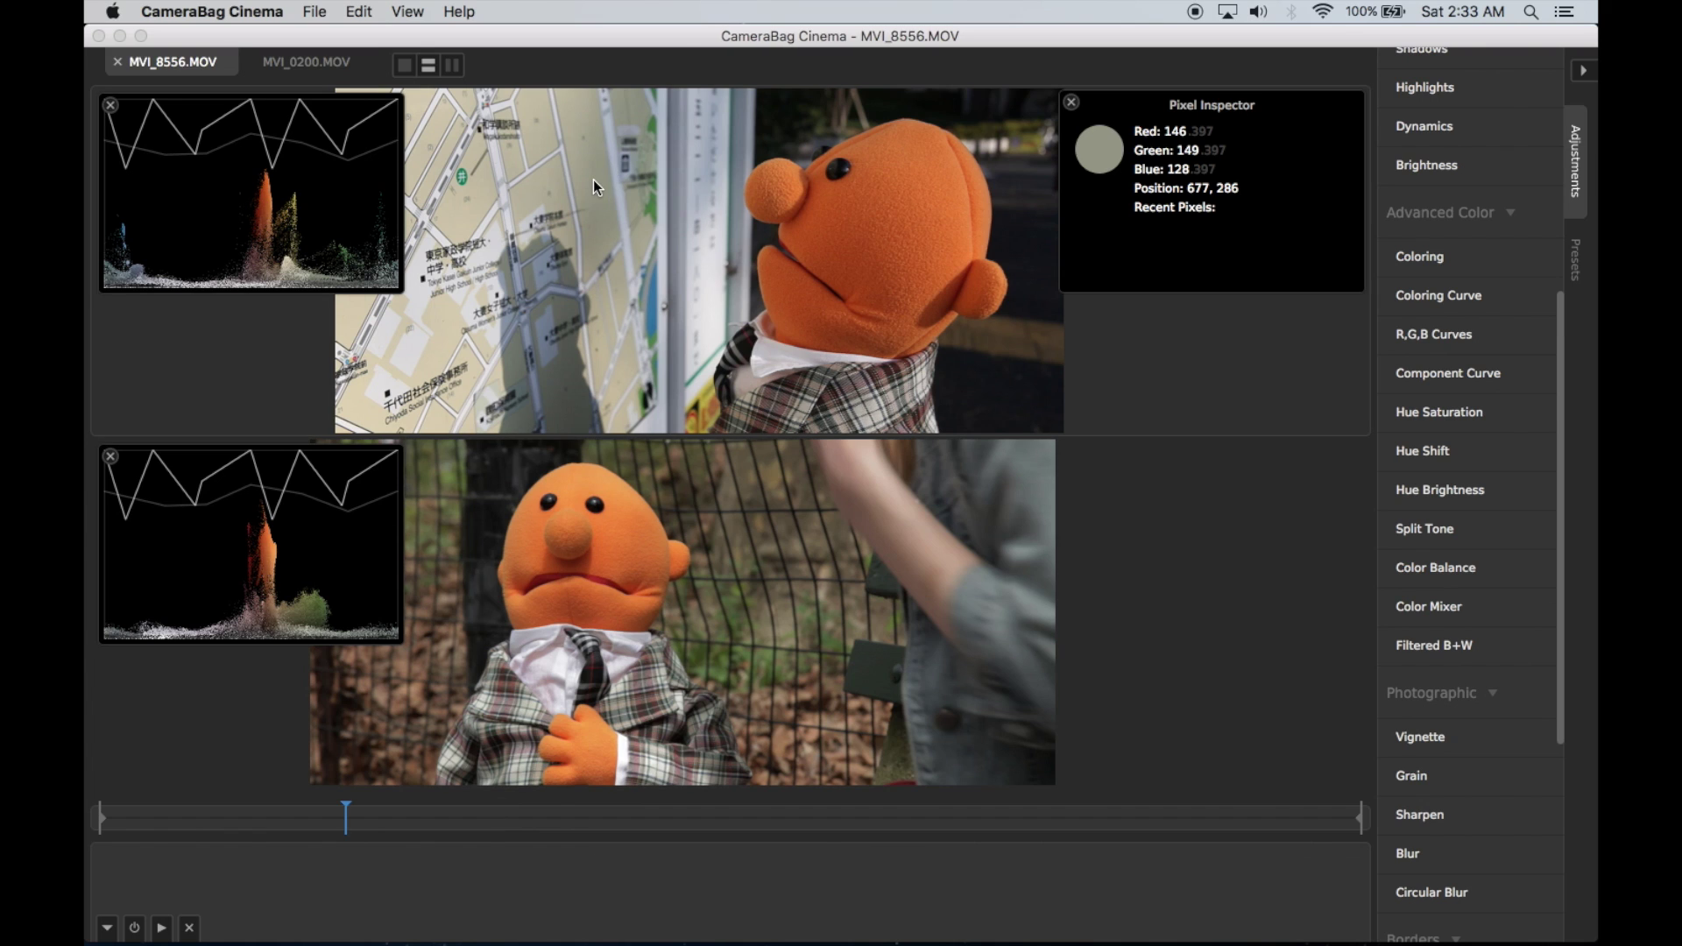
{"action": "left_click", "coordinate": [598, 238]}
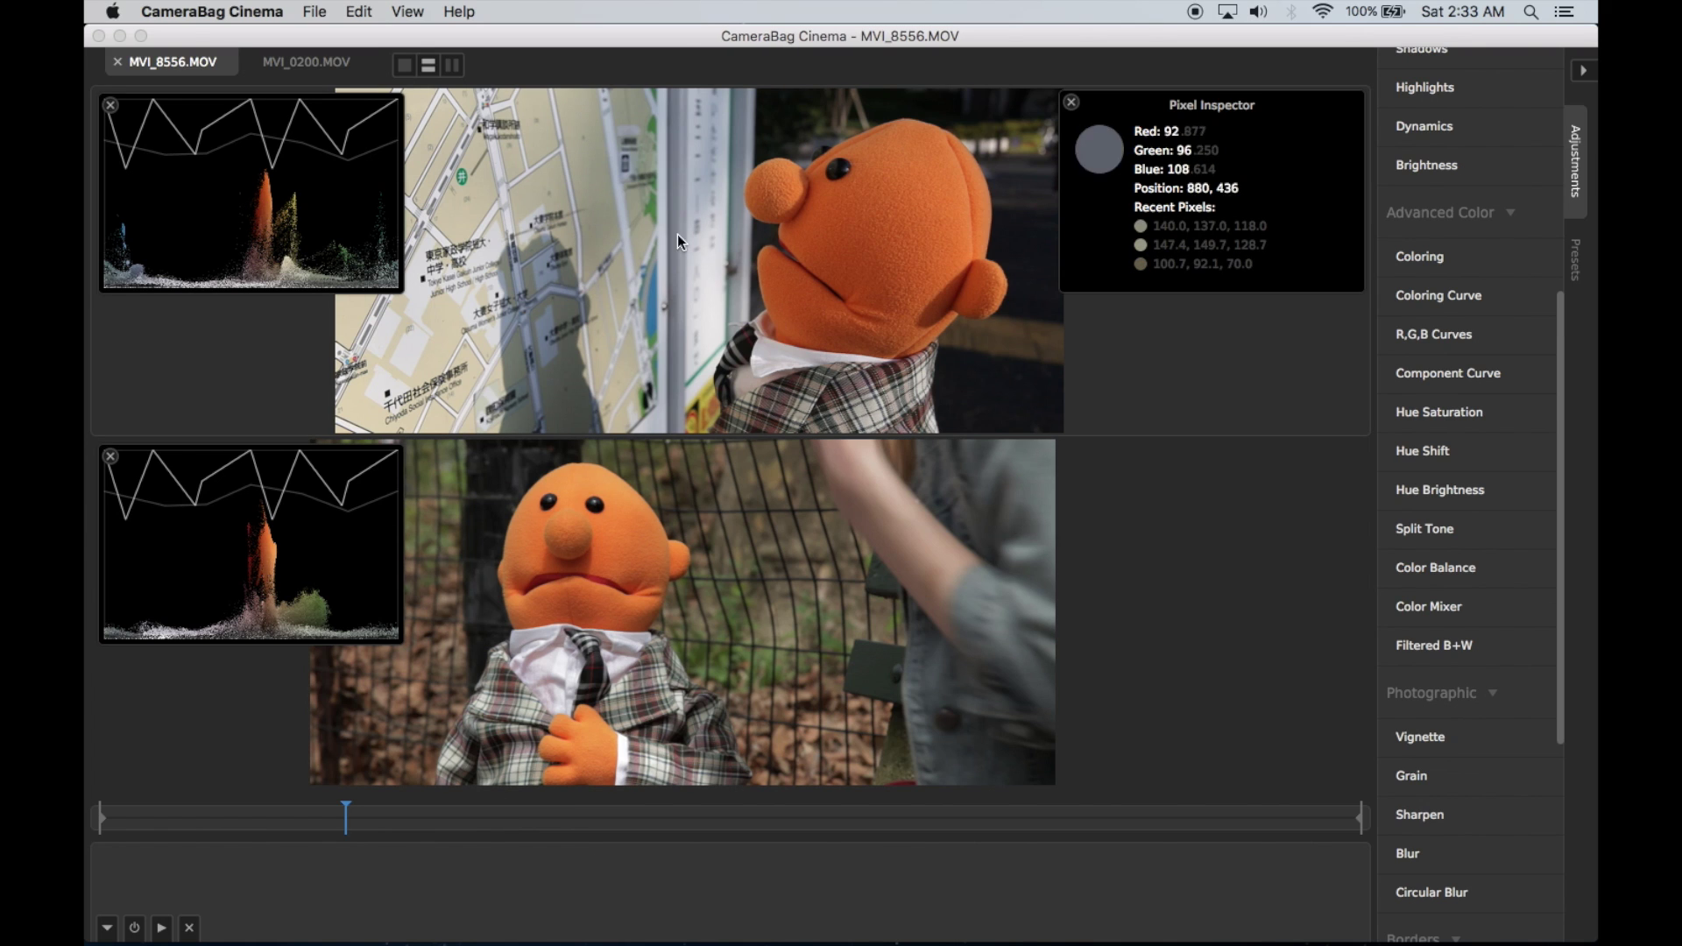
{"action": "left_click", "coordinate": [801, 275]}
{"action": "left_click", "coordinate": [859, 240]}
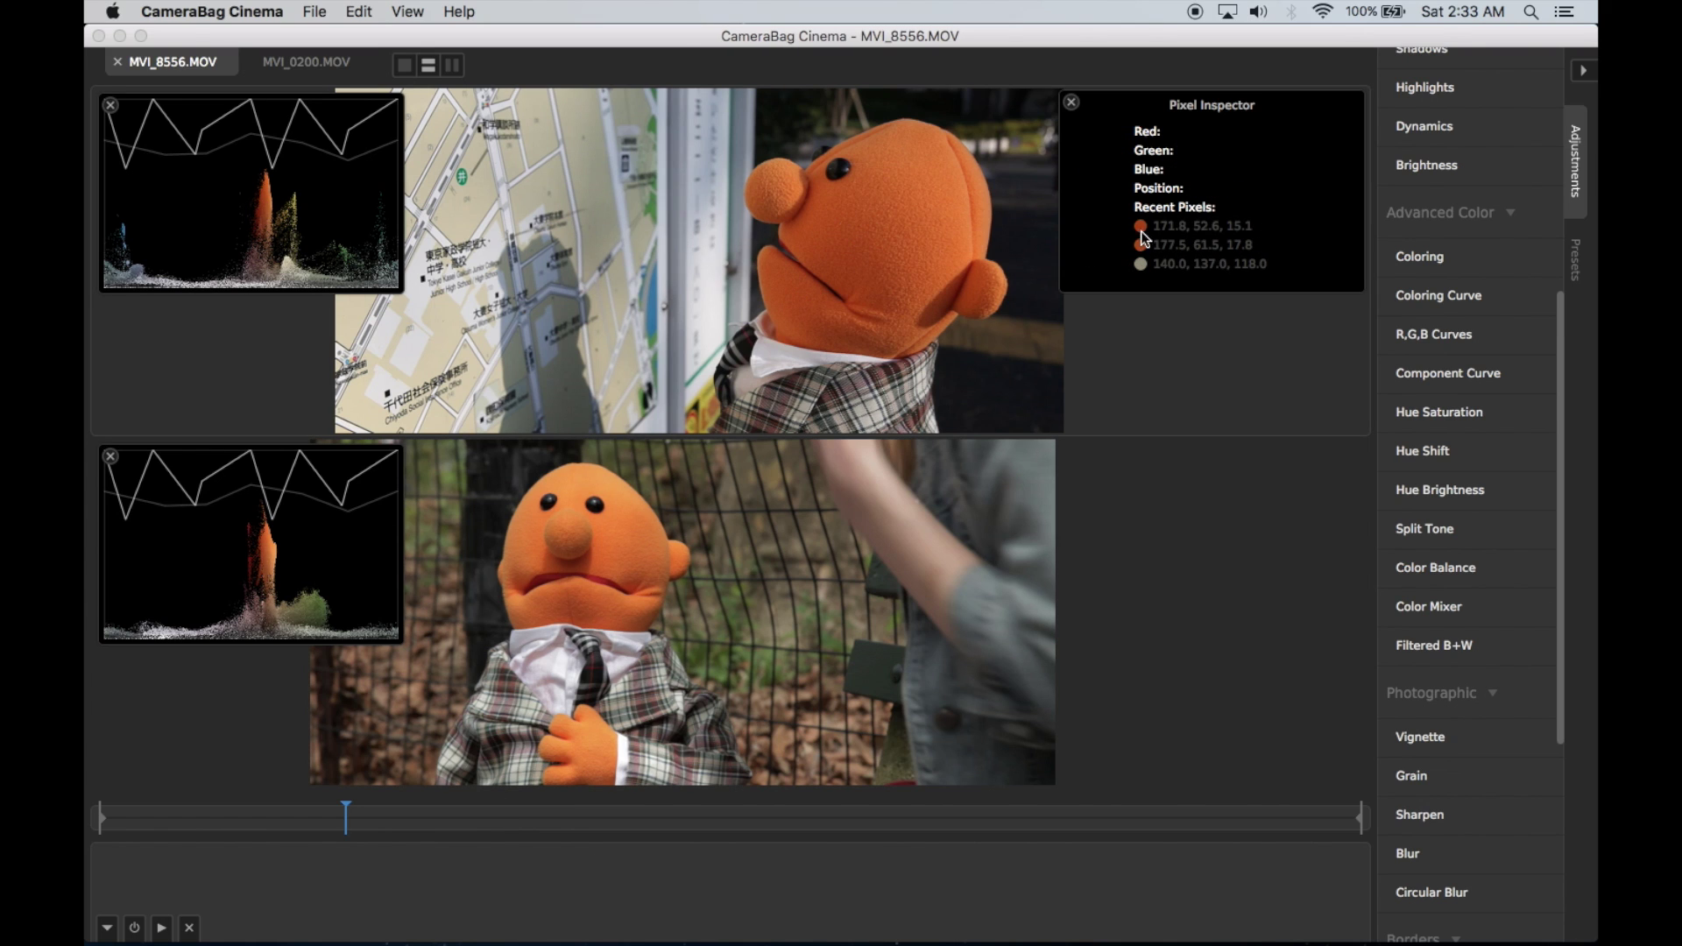
{"action": "left_click", "coordinate": [584, 153]}
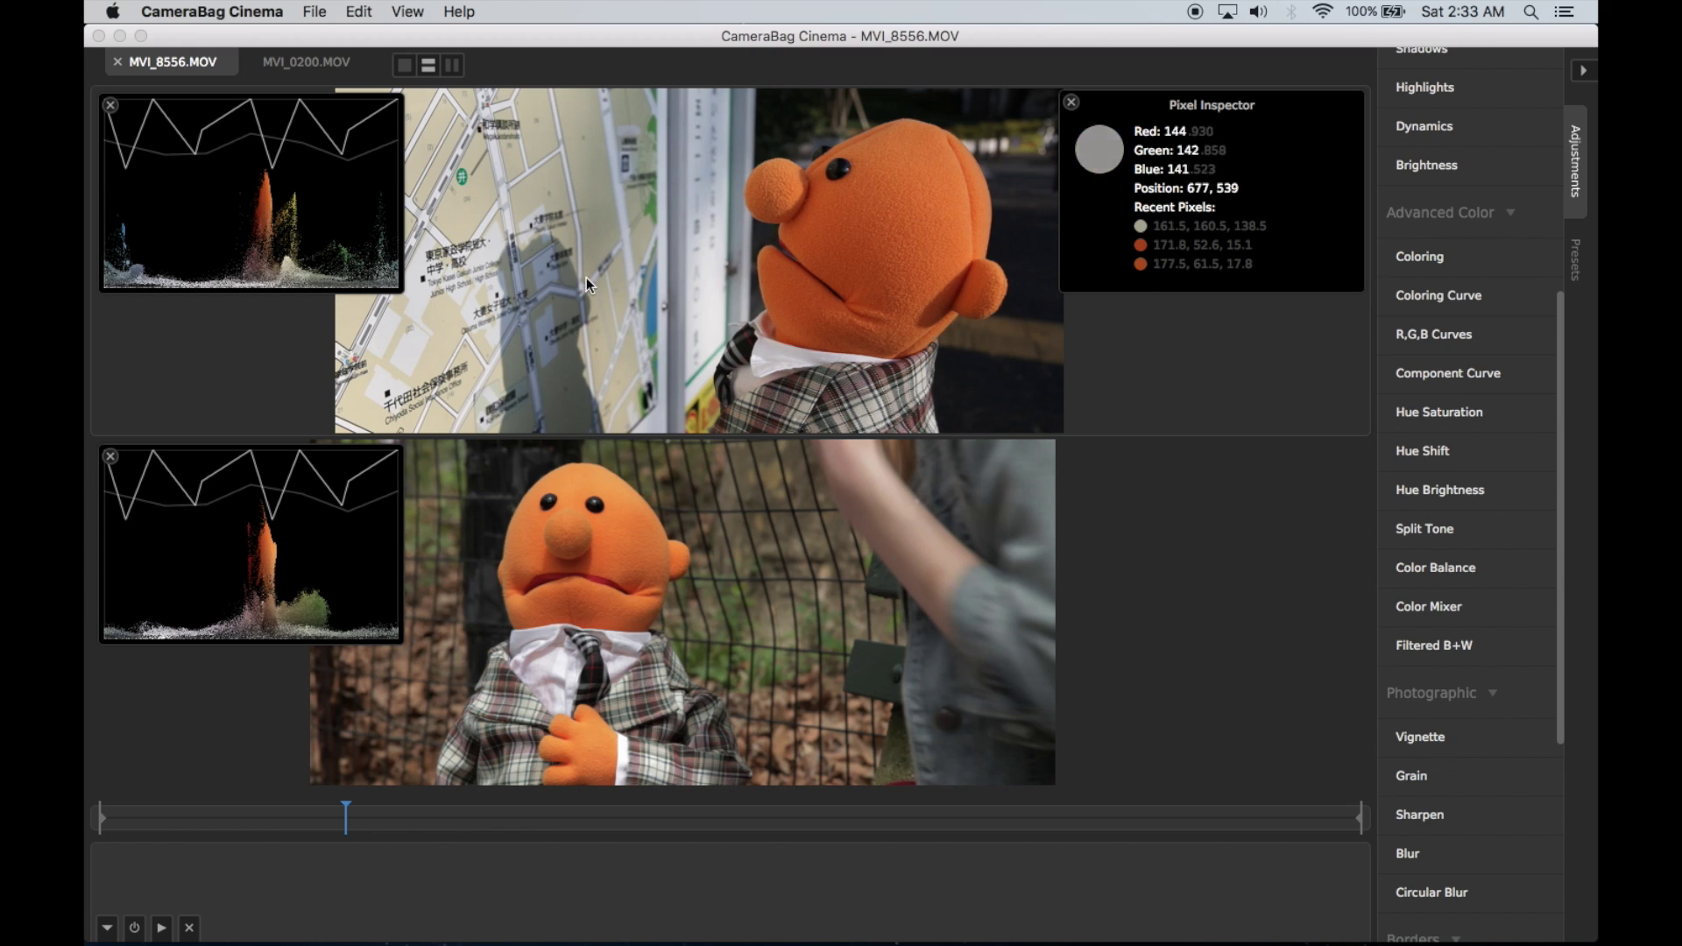
Step: Sample the map's blue strip, more map pixels, the white sign post and the puppet's orange head
{"action": "left_click", "coordinate": [651, 301]}
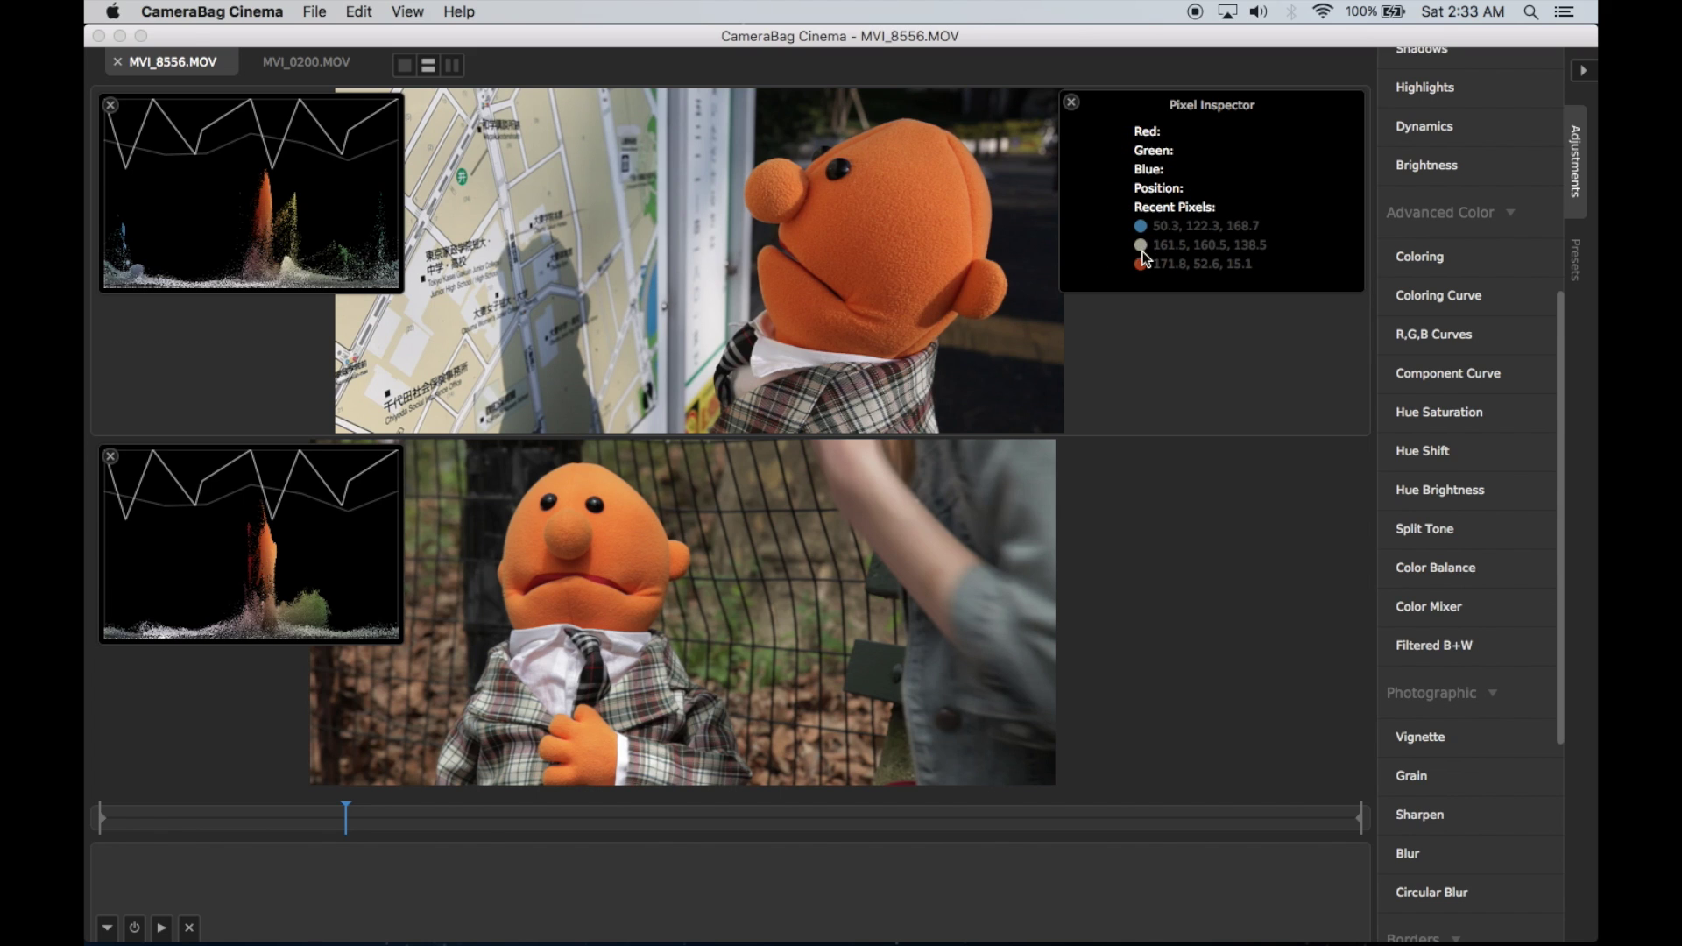
{"action": "left_click", "coordinate": [597, 212]}
{"action": "left_click", "coordinate": [586, 164]}
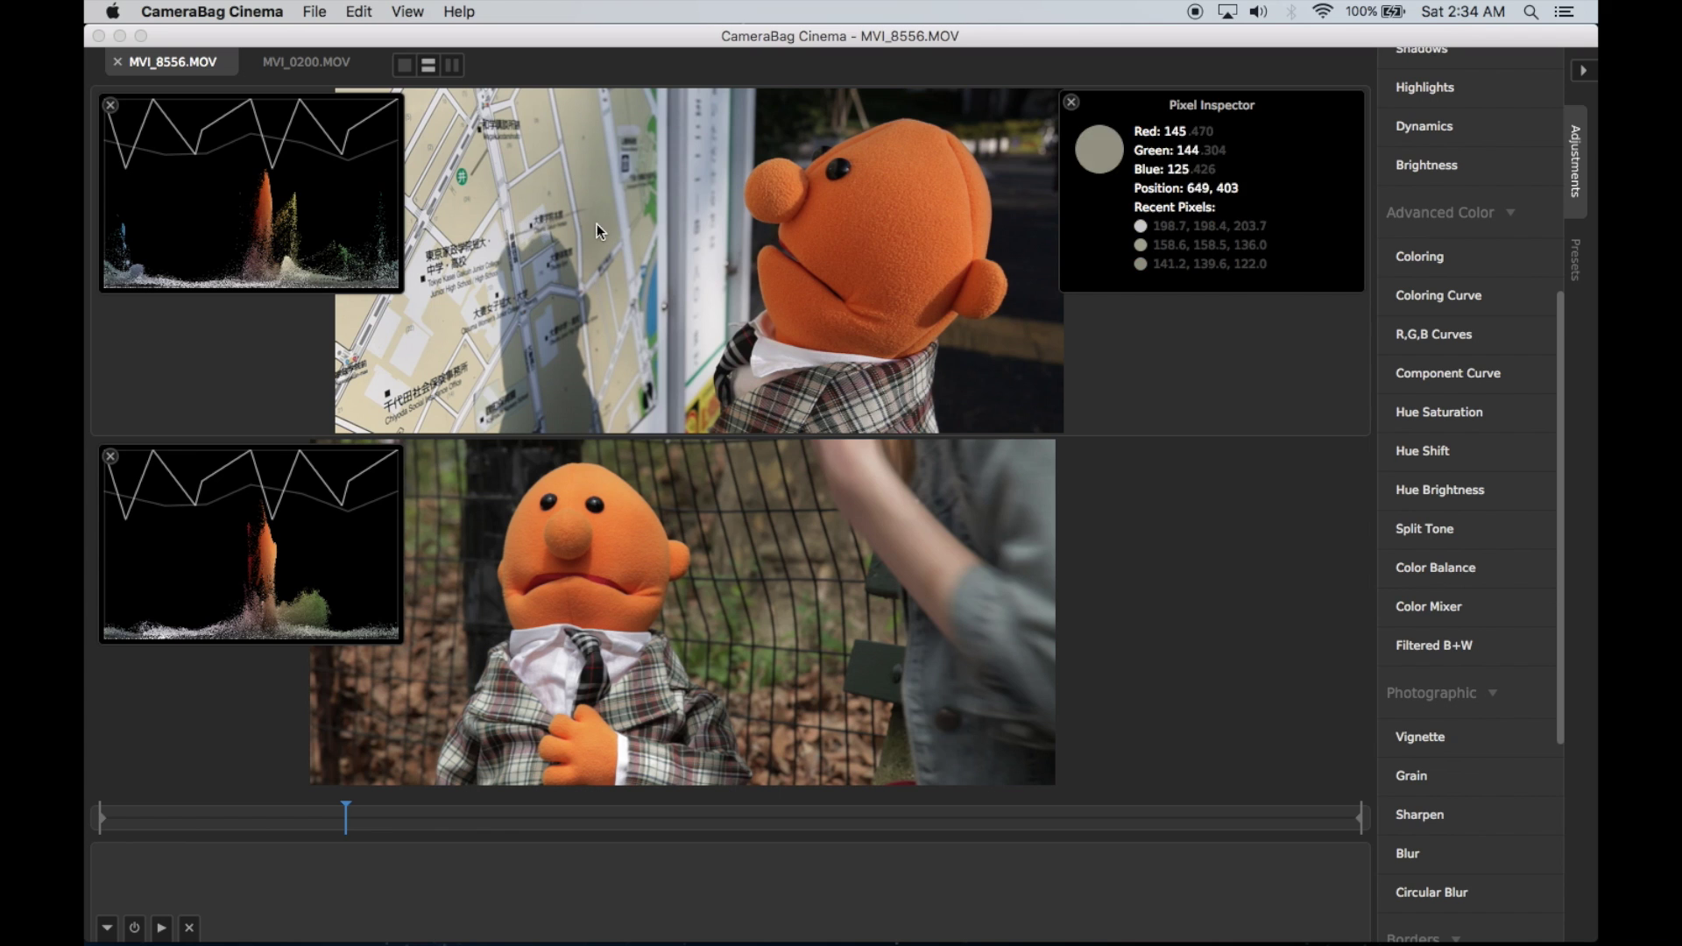
{"action": "left_click", "coordinate": [709, 218]}
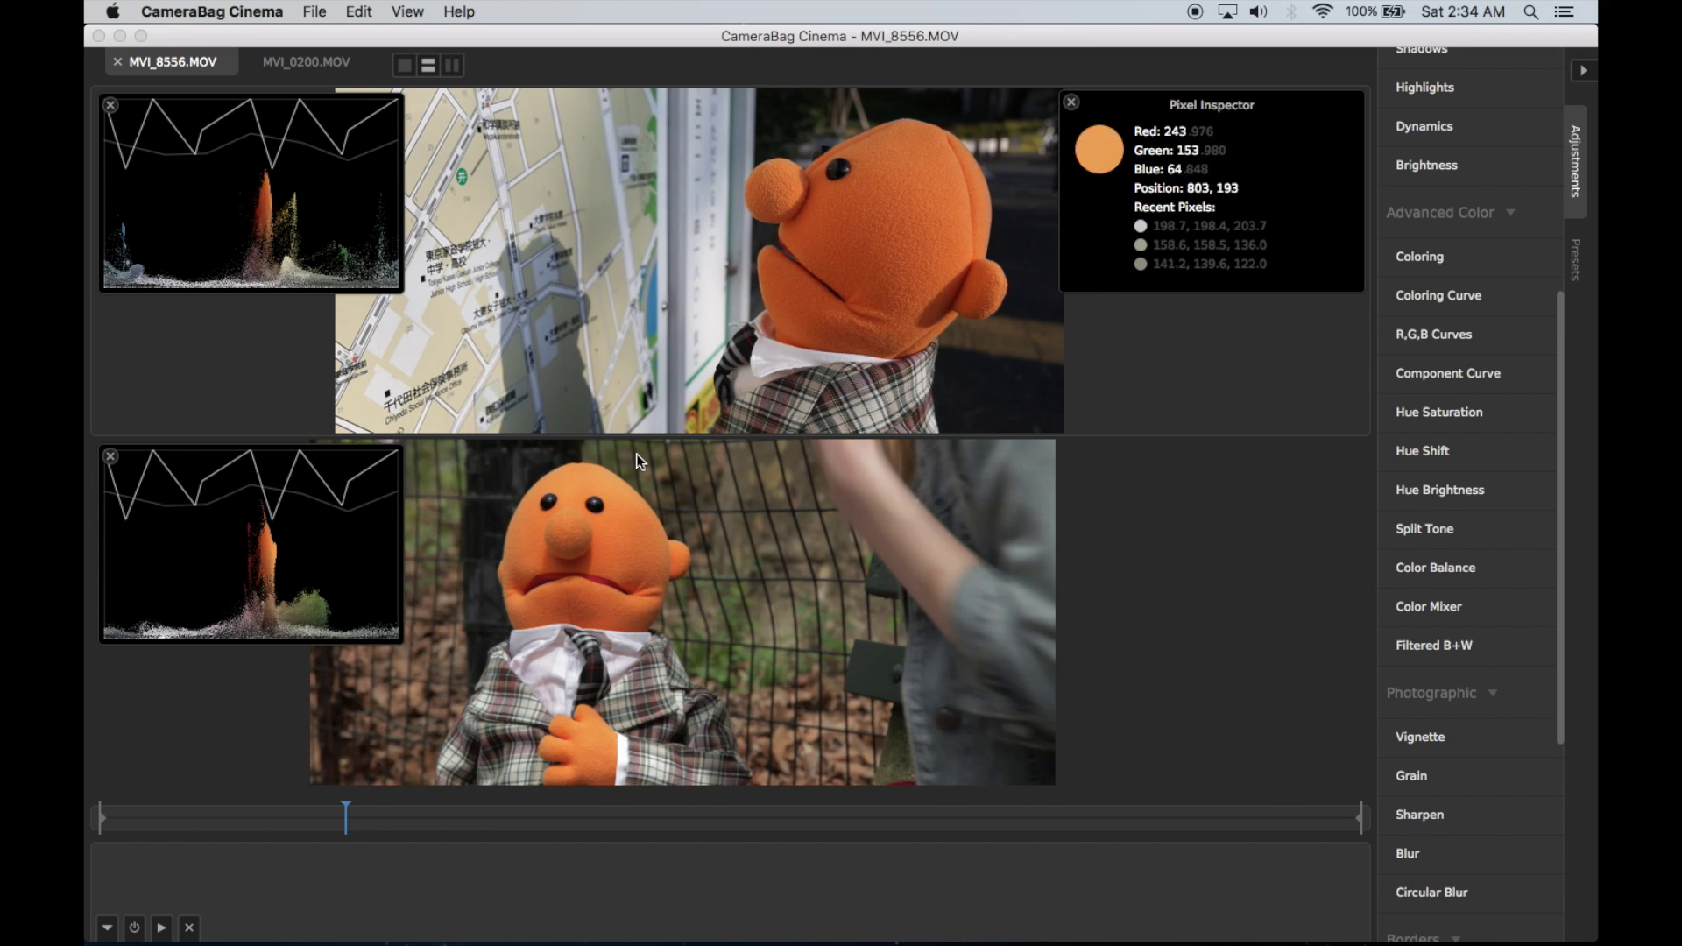
{"action": "left_click", "coordinate": [916, 181]}
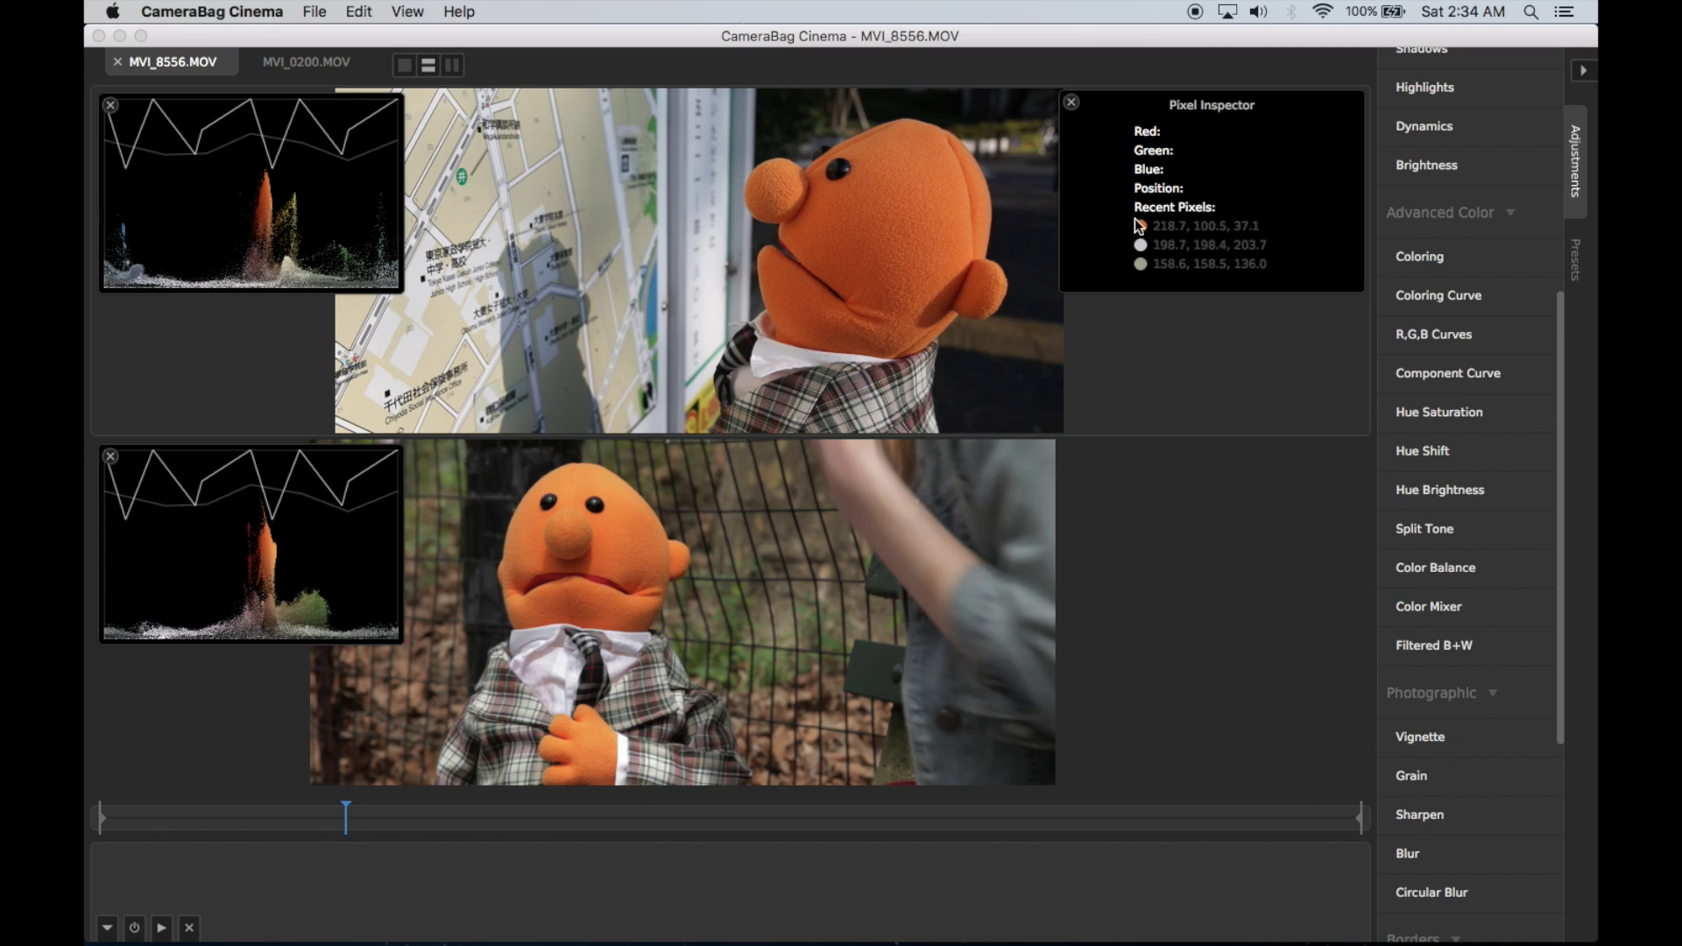
Step: Back on MVI_0200, sample the graded puppet's orange face, then toggle the adjustments off and on with backslash
{"action": "key", "text": "ctrl+Tab"}
{"action": "left_click", "coordinate": [619, 536]}
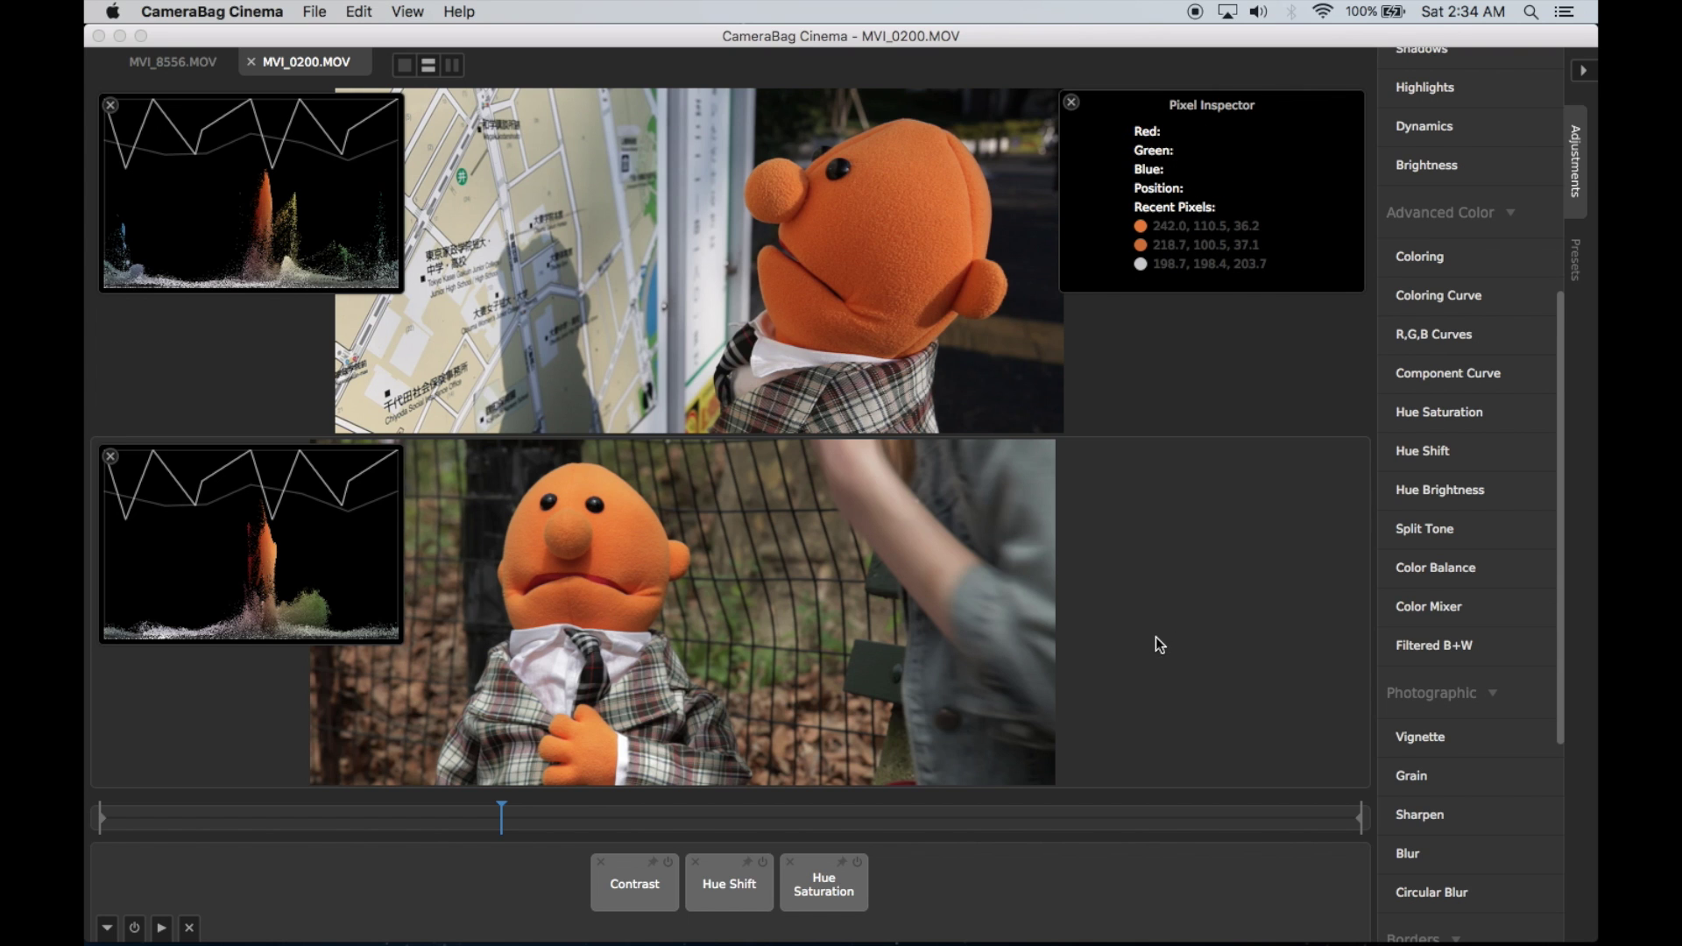
{"action": "key", "text": "backslash"}
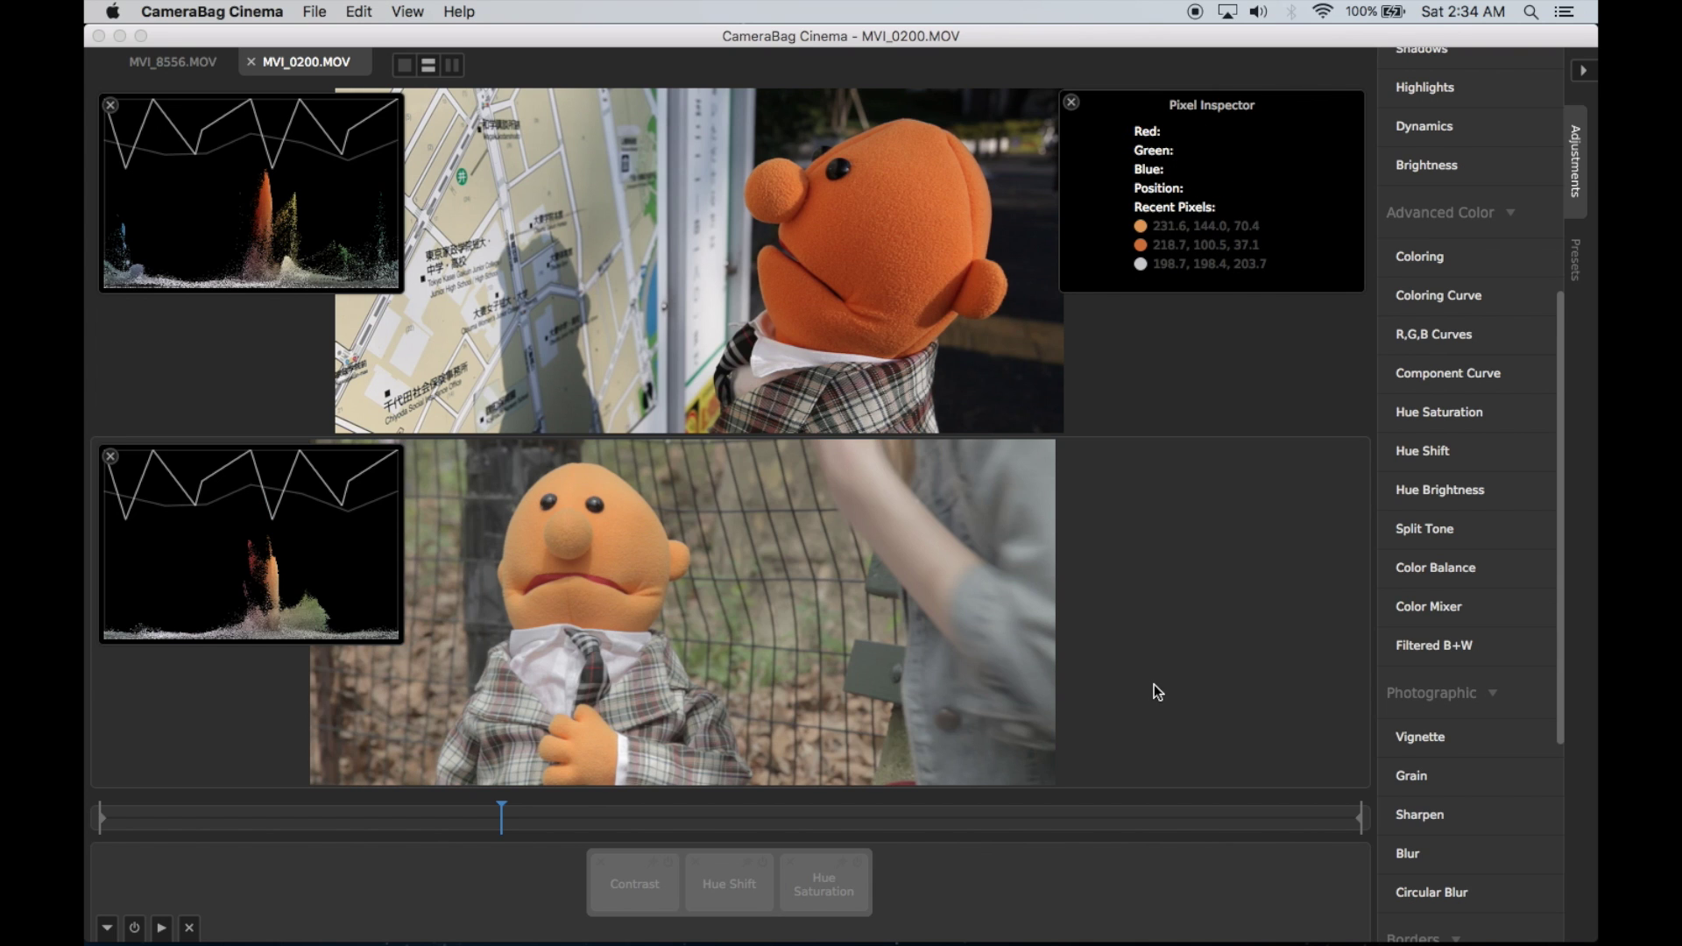
{"action": "key", "text": "backslash"}
{"action": "key", "text": "backslash"}
{"action": "key", "text": "backslash"}
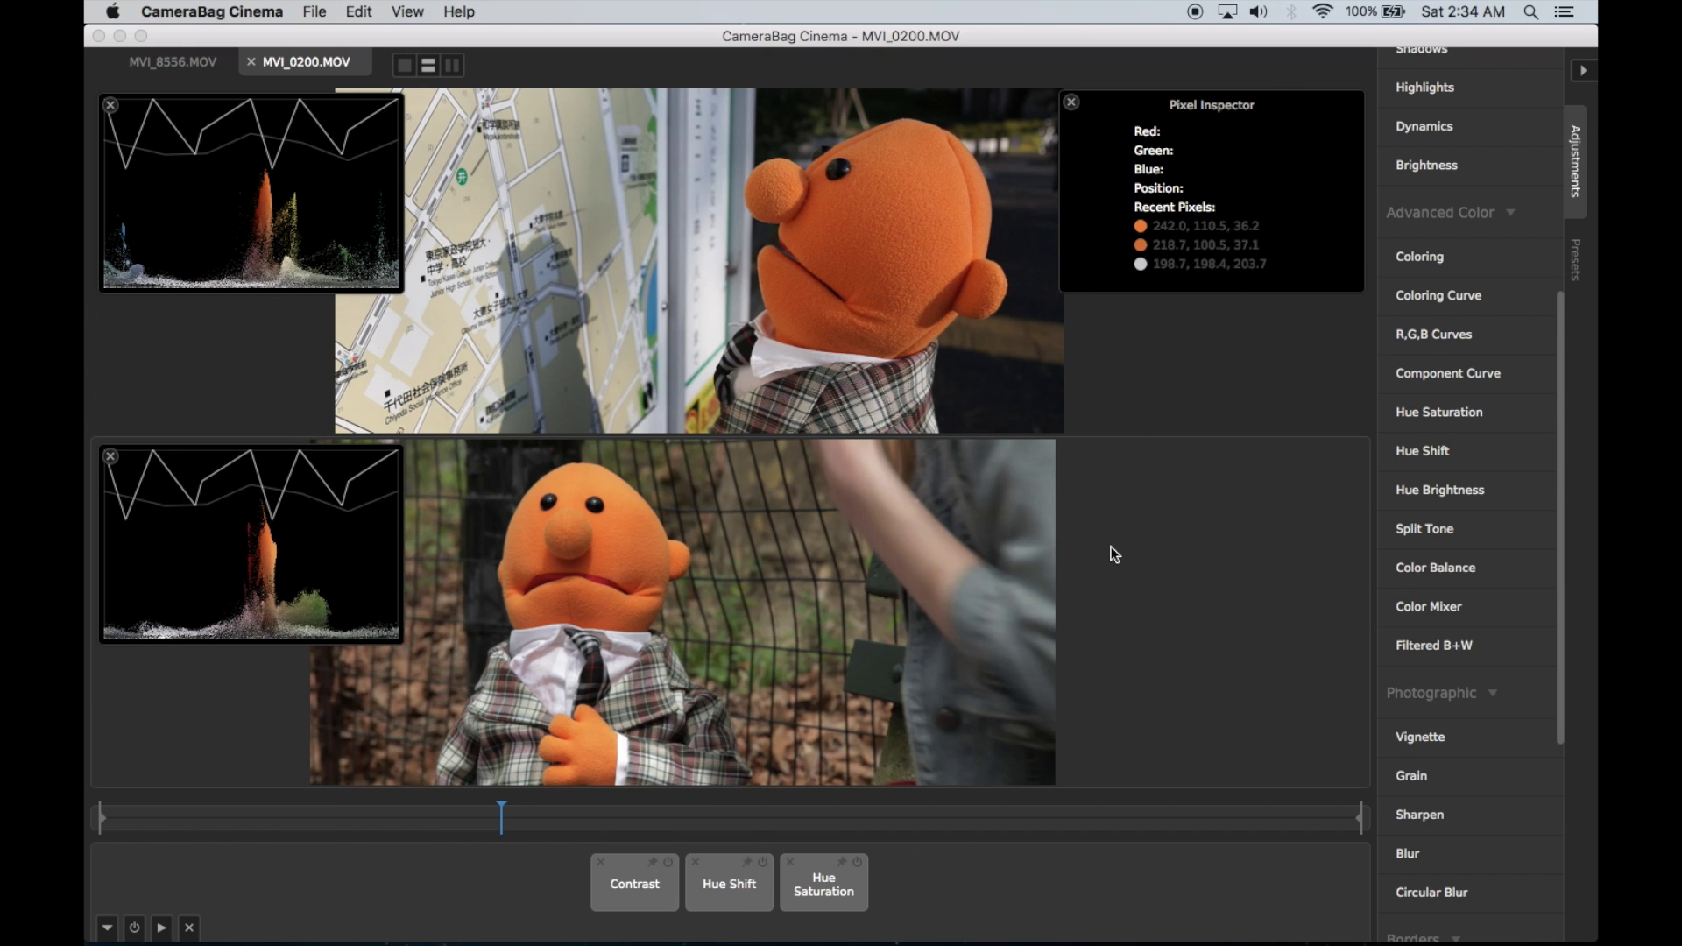
{"action": "key", "text": "backslash"}
{"action": "key", "text": "backslash"}
{"action": "key", "text": "backslash"}
{"action": "key", "text": "backslash"}
{"action": "key", "text": "backslash"}
{"action": "key", "text": "backslash"}
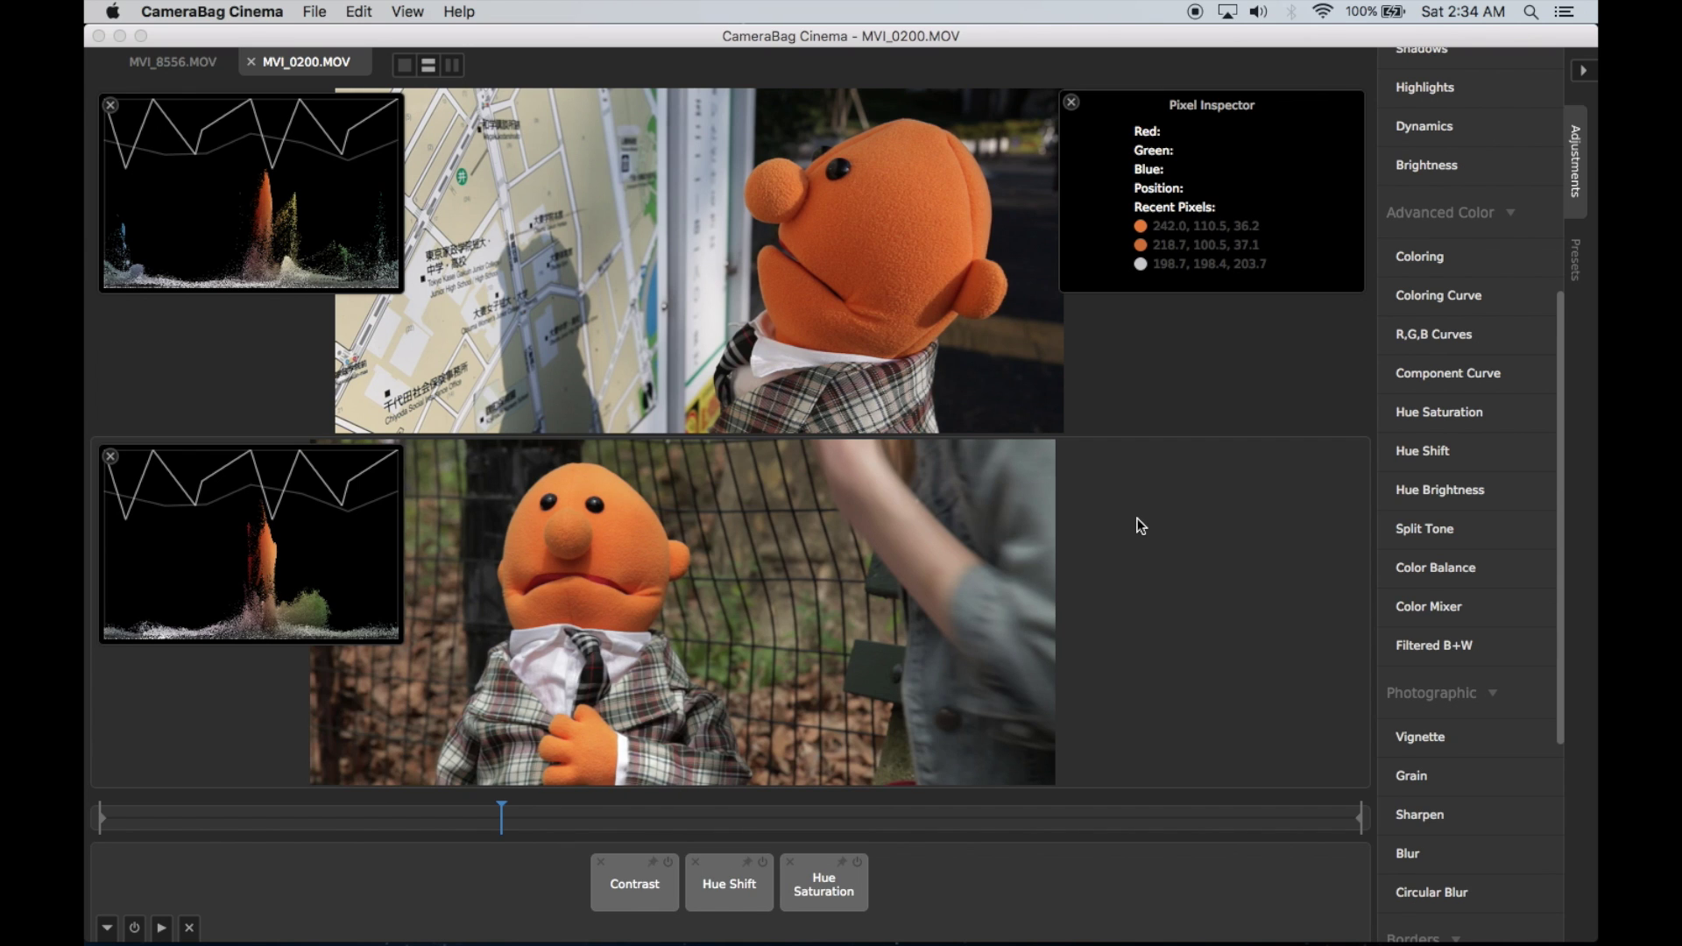